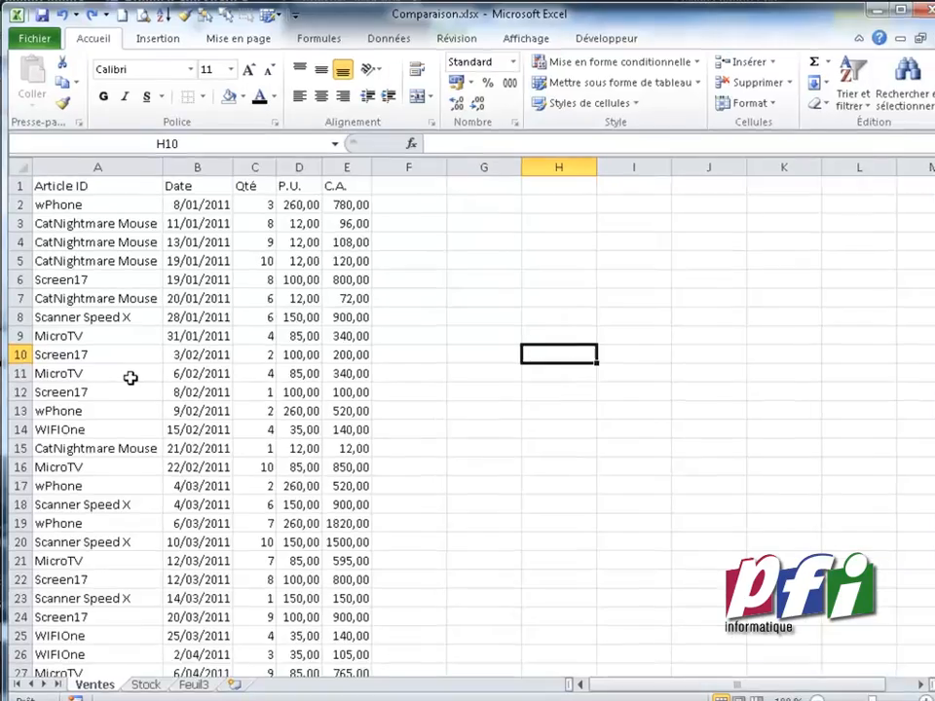
drag(129, 367, 314, 364)
drag(552, 637, 552, 637)
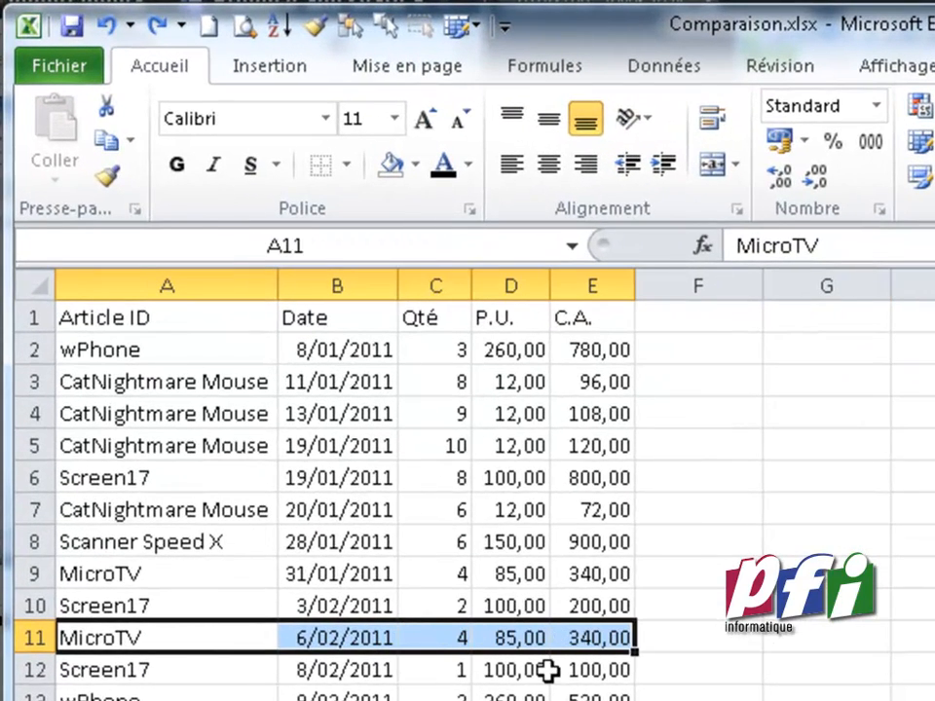
drag(217, 317, 216, 696)
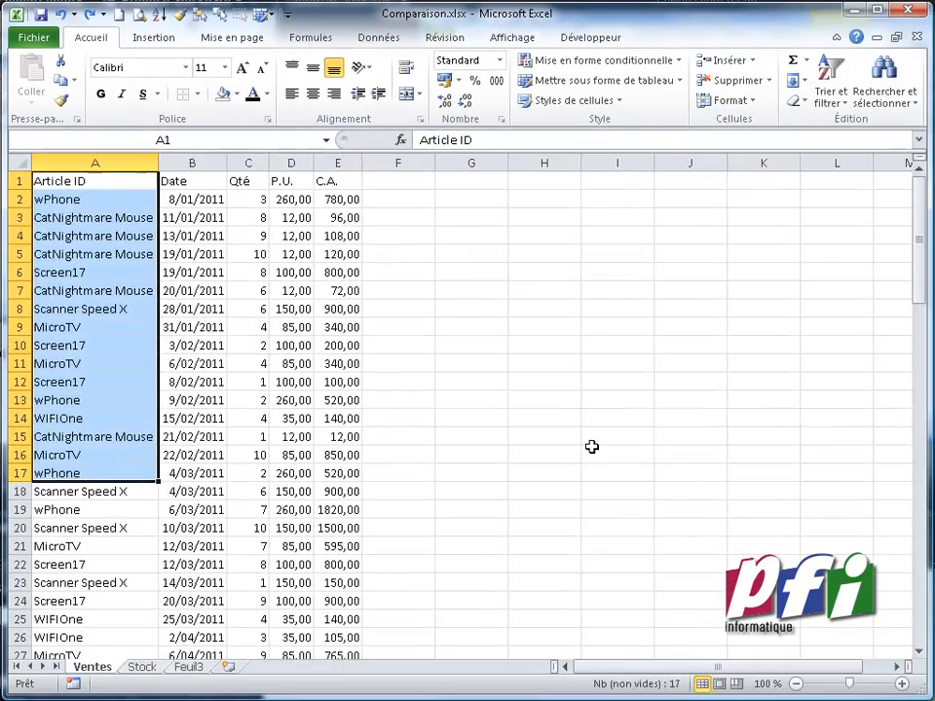
click(592, 450)
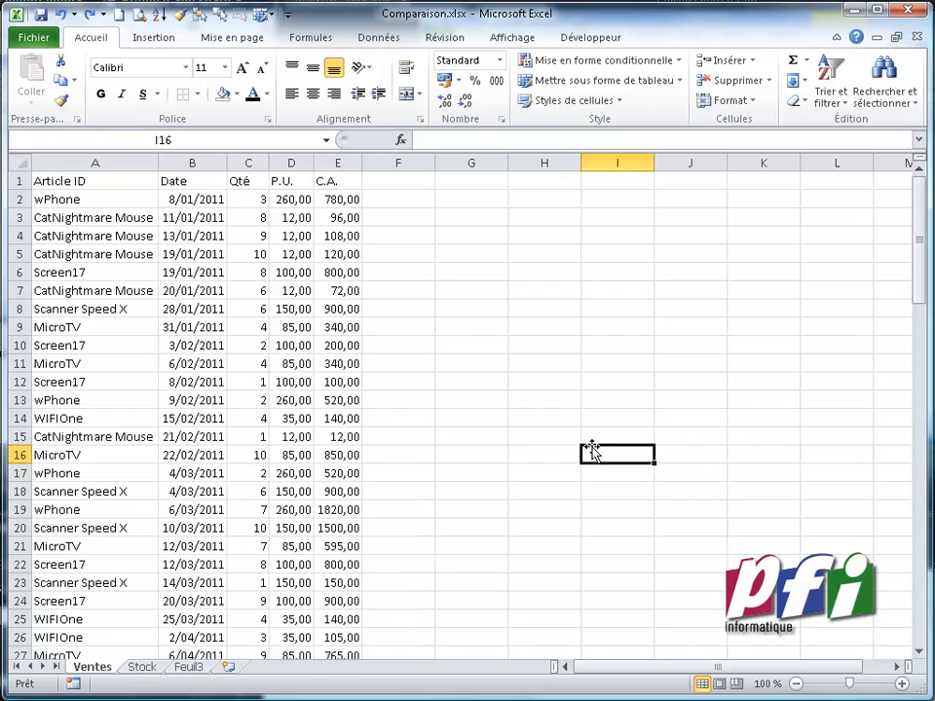
Convert the sales data range A1:E94 into a table with headers
click(216, 380)
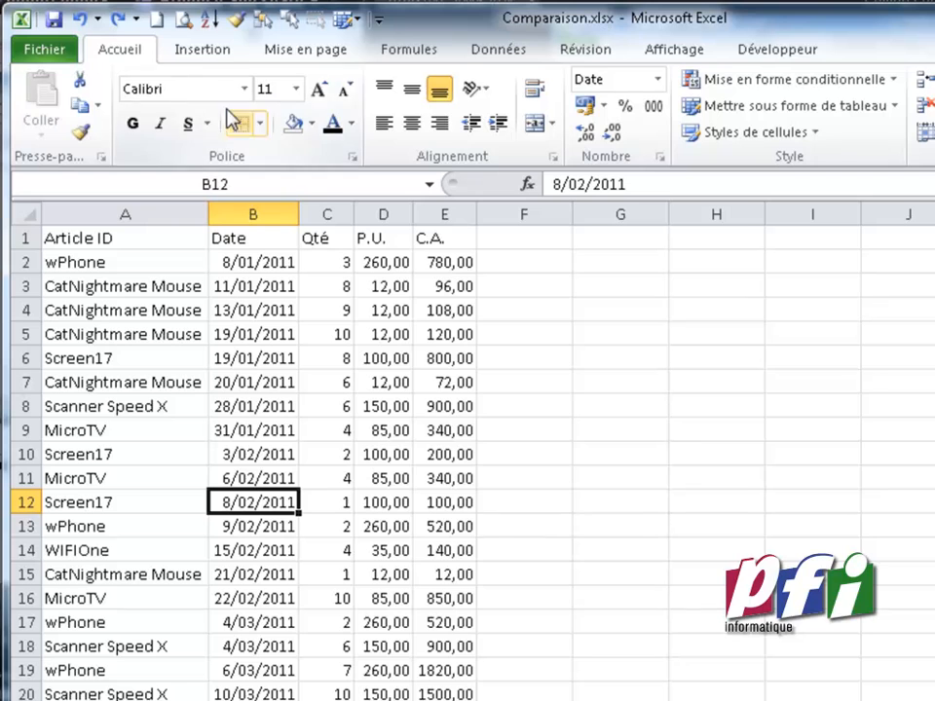
click(208, 47)
click(185, 93)
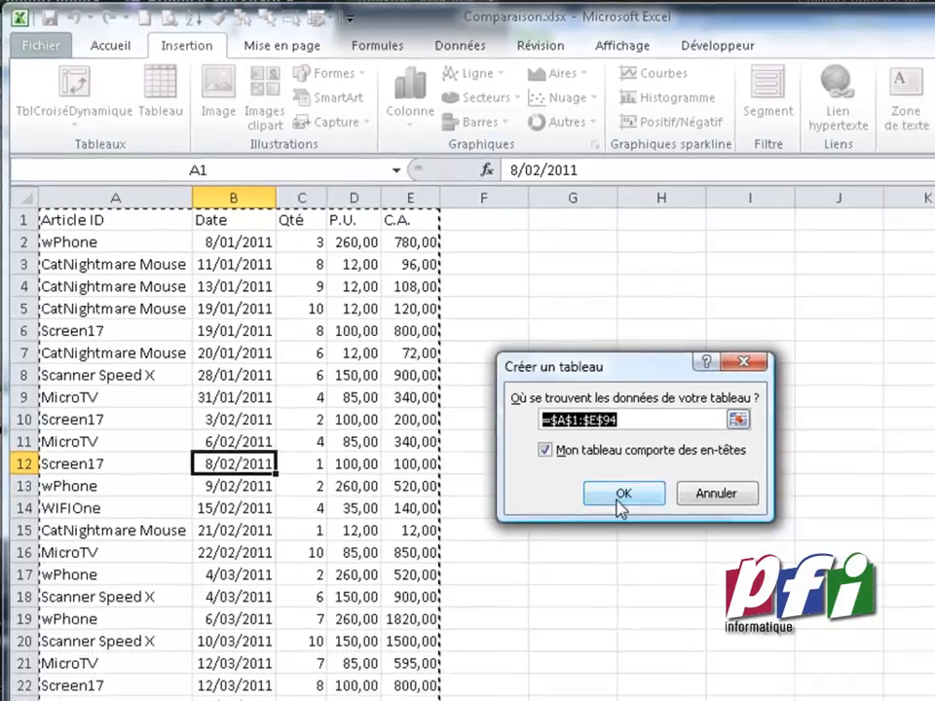
click(675, 534)
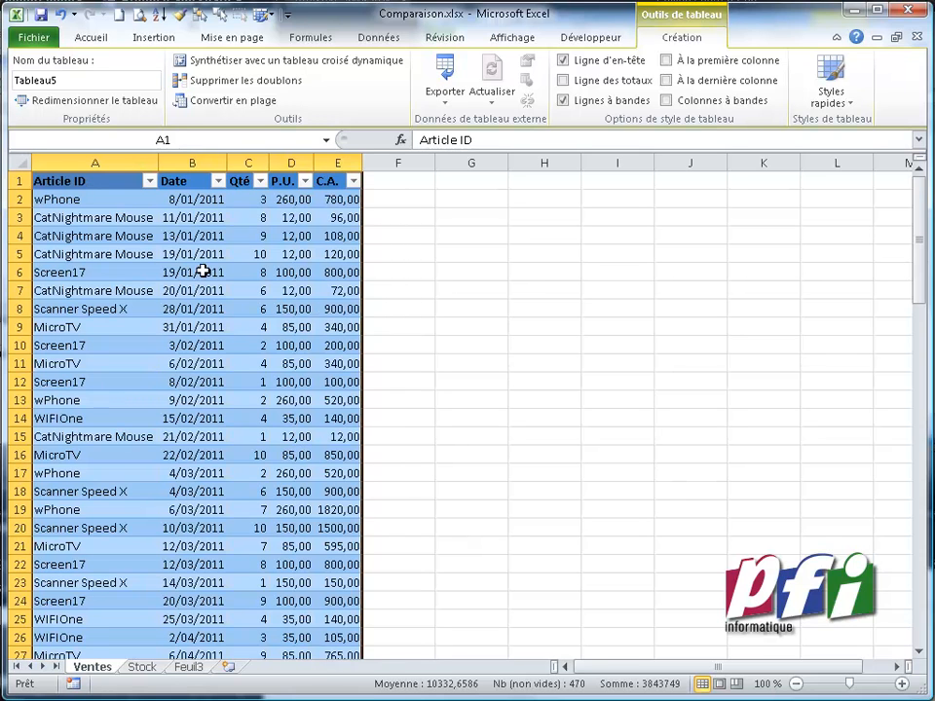
Examine the filter options of the Article ID column and close them
click(149, 182)
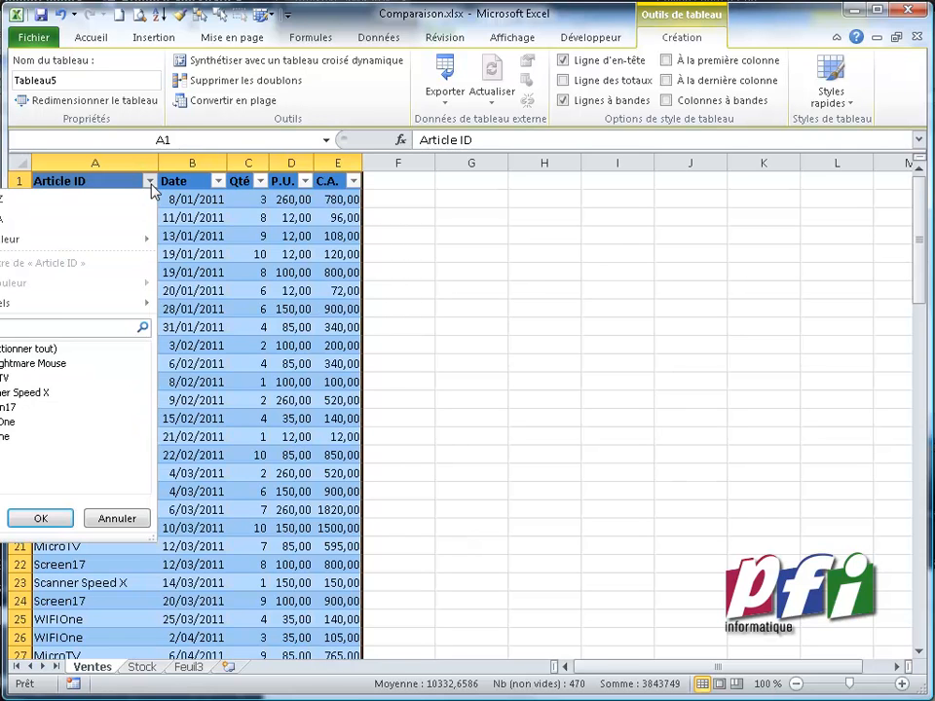
click(151, 185)
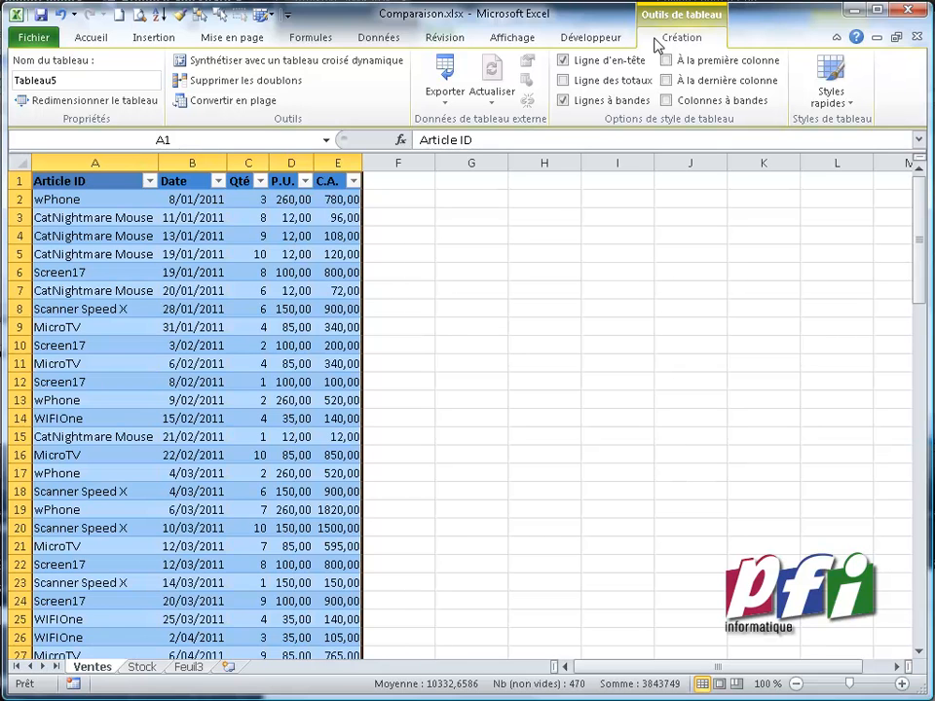
click(533, 272)
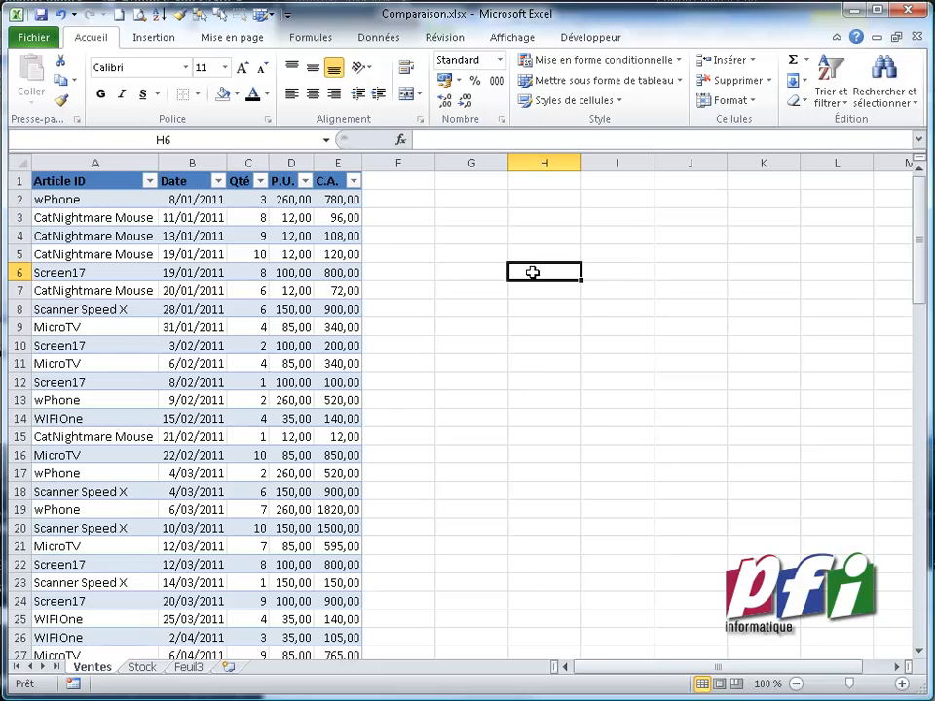
Try adding Pointer in cell A95 just below the table's last row
click(290, 308)
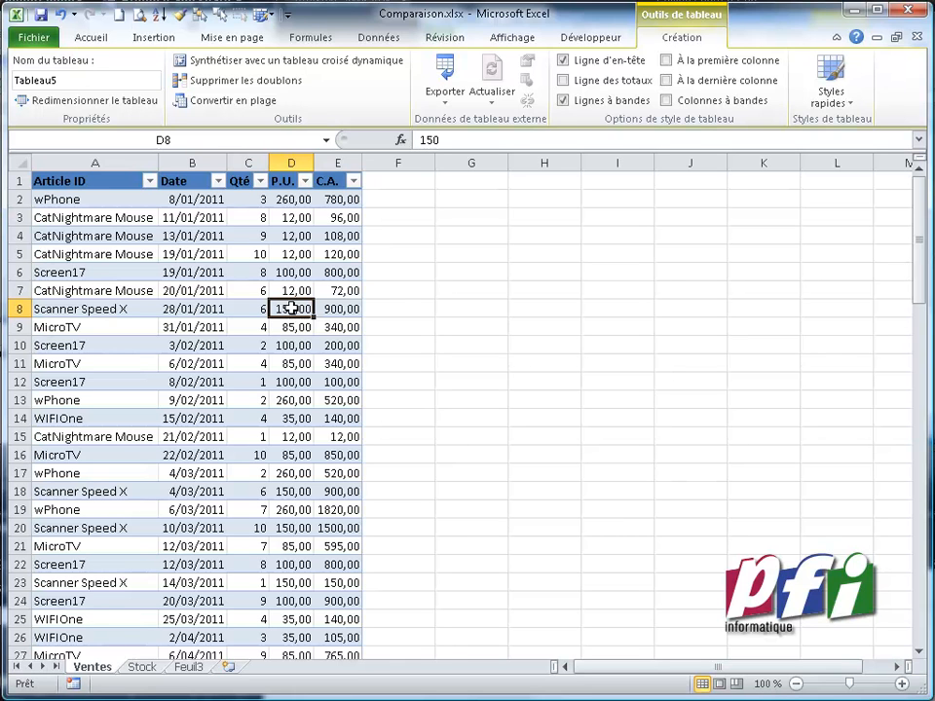
click(93, 324)
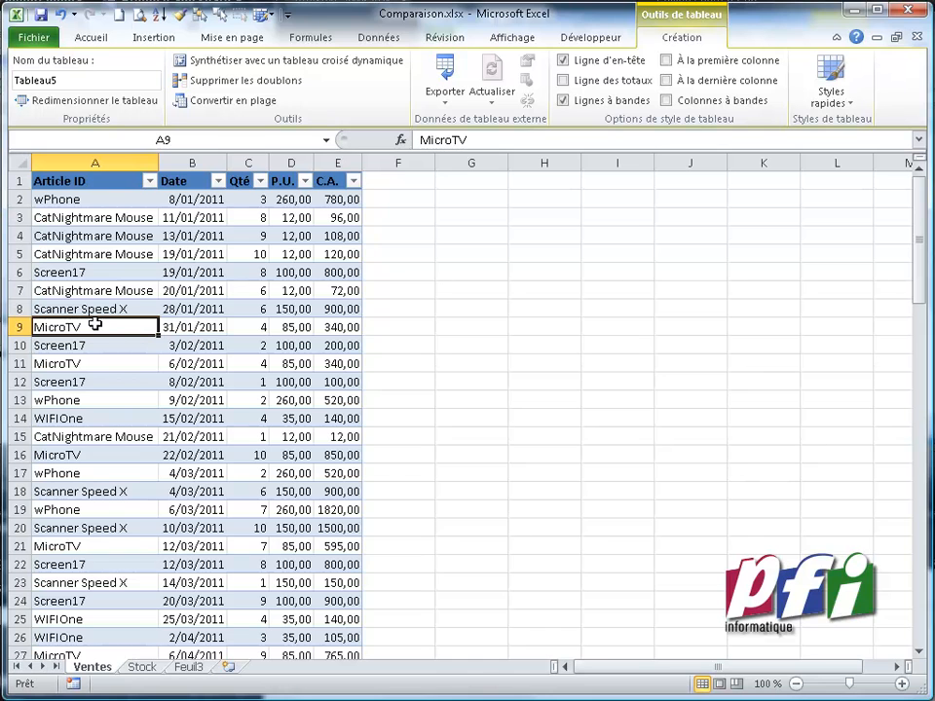
key(ctrl+Down)
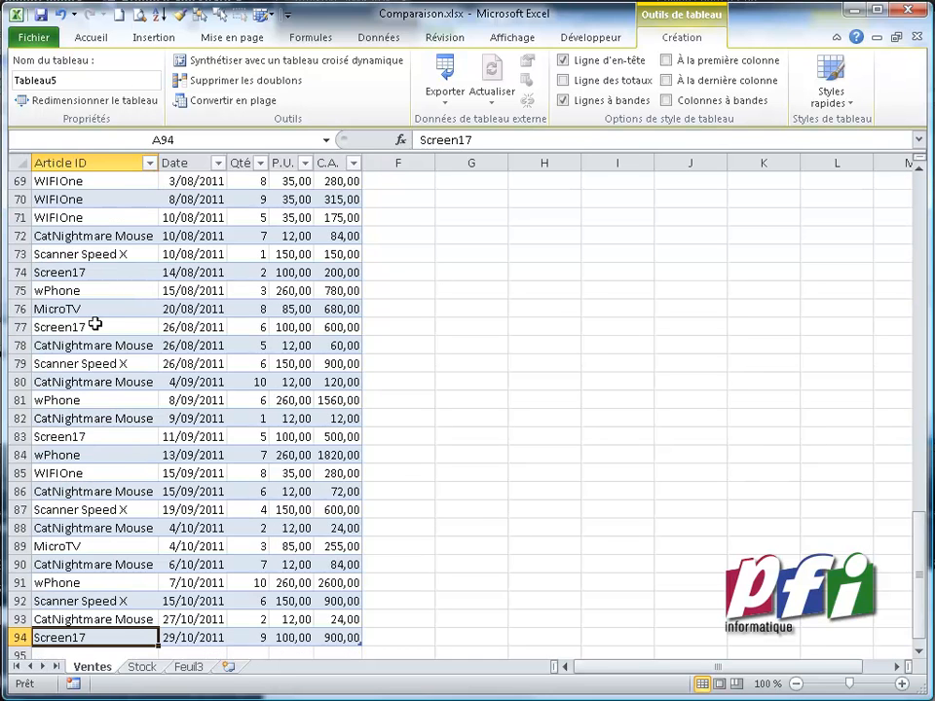
key(Down)
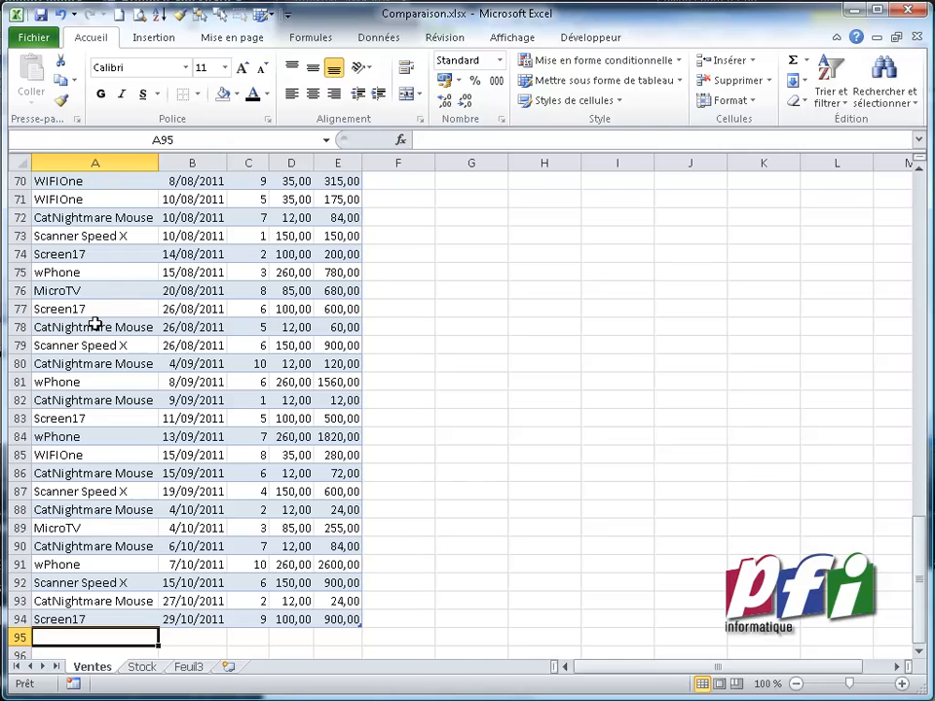
text(Pointer)
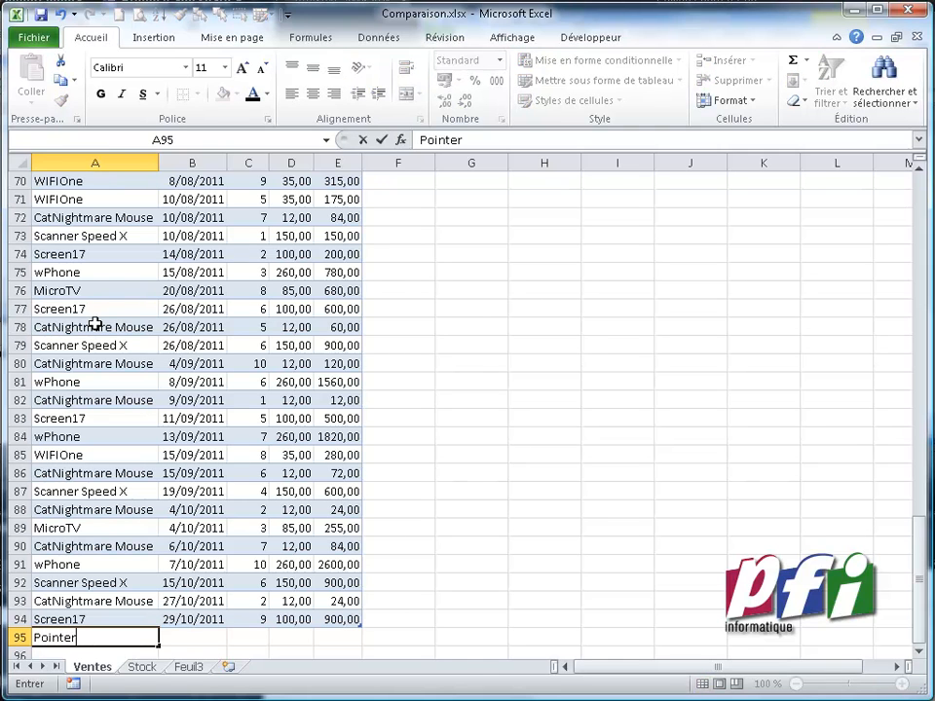
key(Tab)
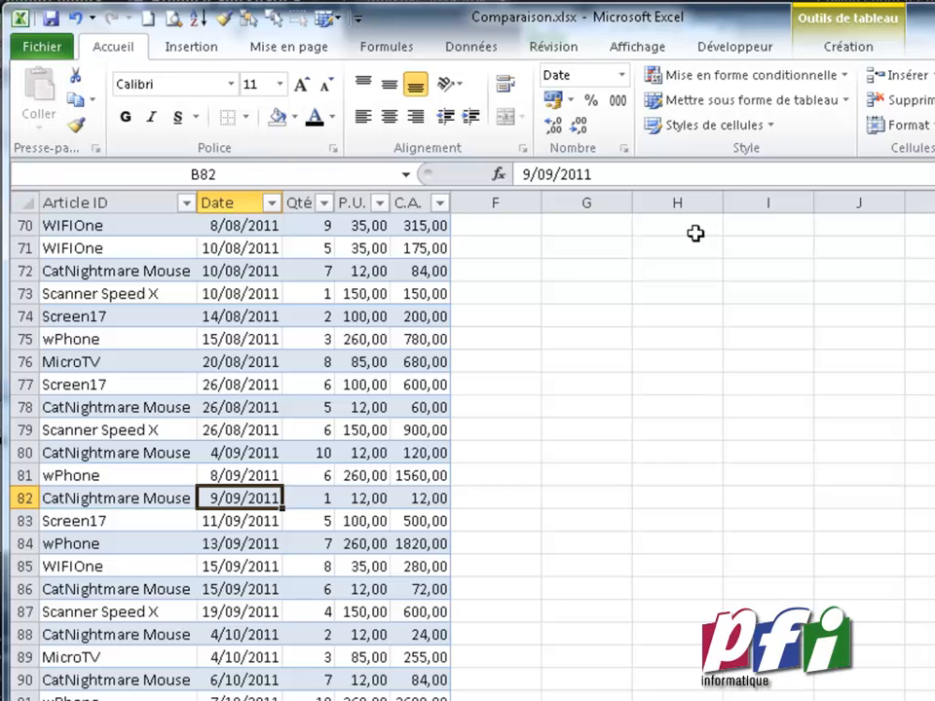
Rename the sales table t_Ventes
click(843, 47)
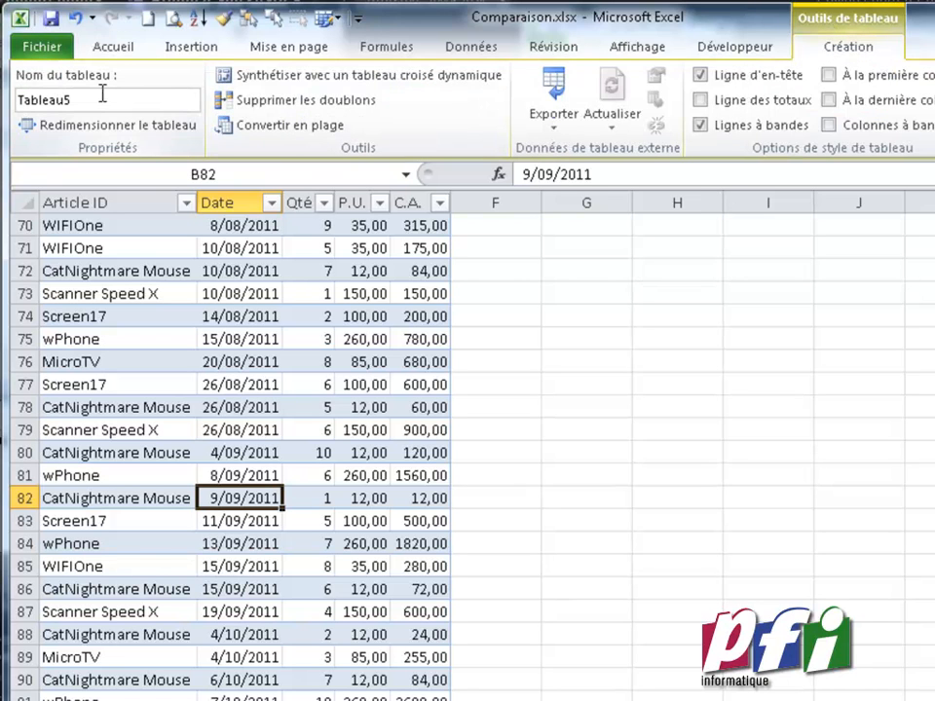
click(23, 100)
text(t)
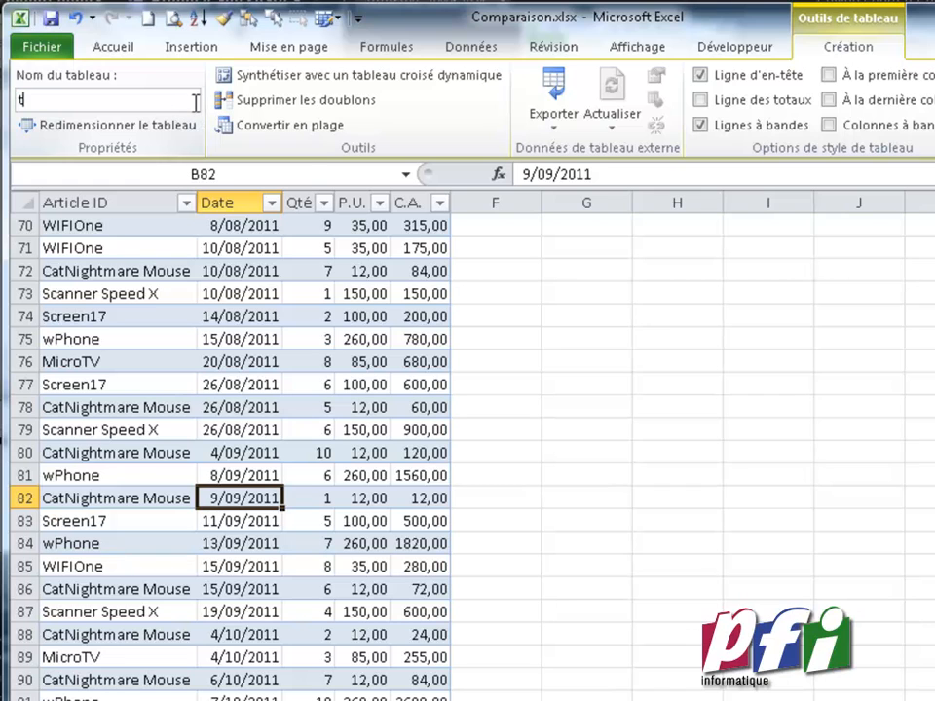
text(_Ventes)
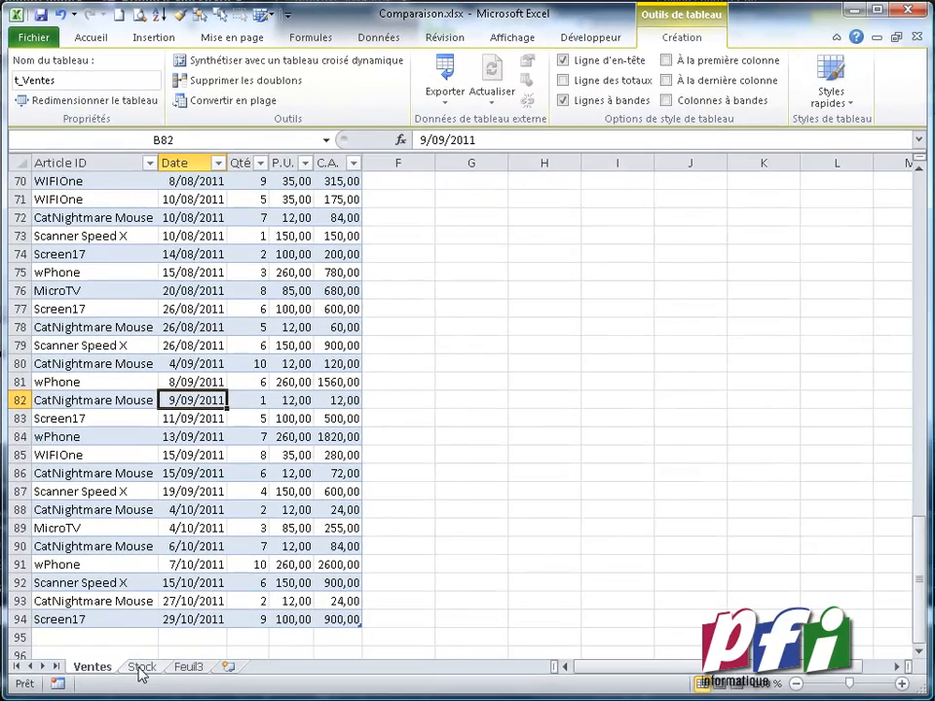
On the Stock sheet, enter the header Article in cell A1
click(141, 668)
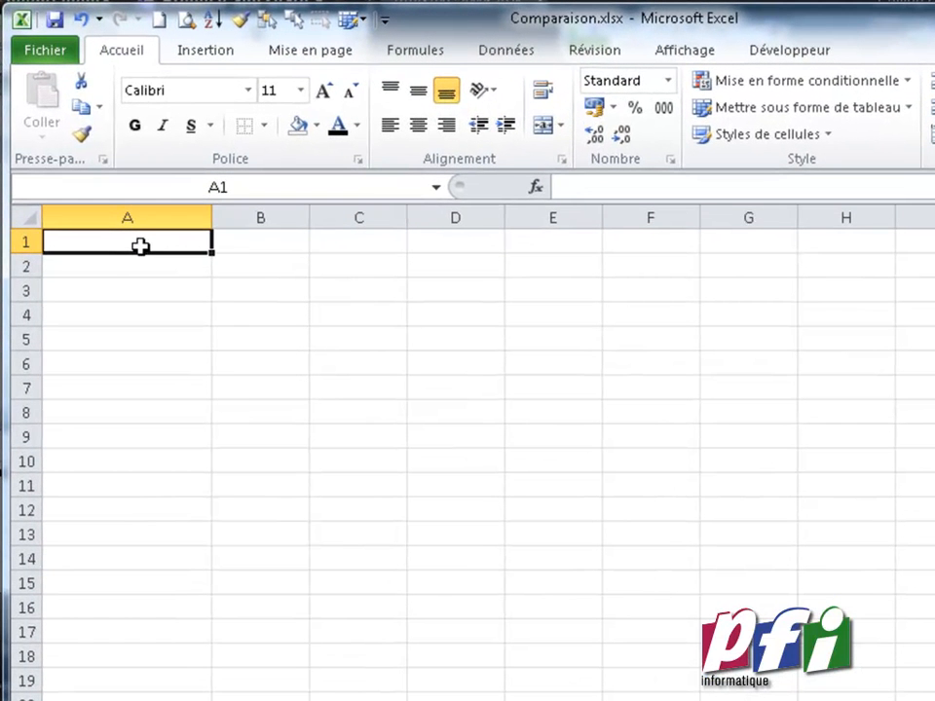
text(Article)
key(Return)
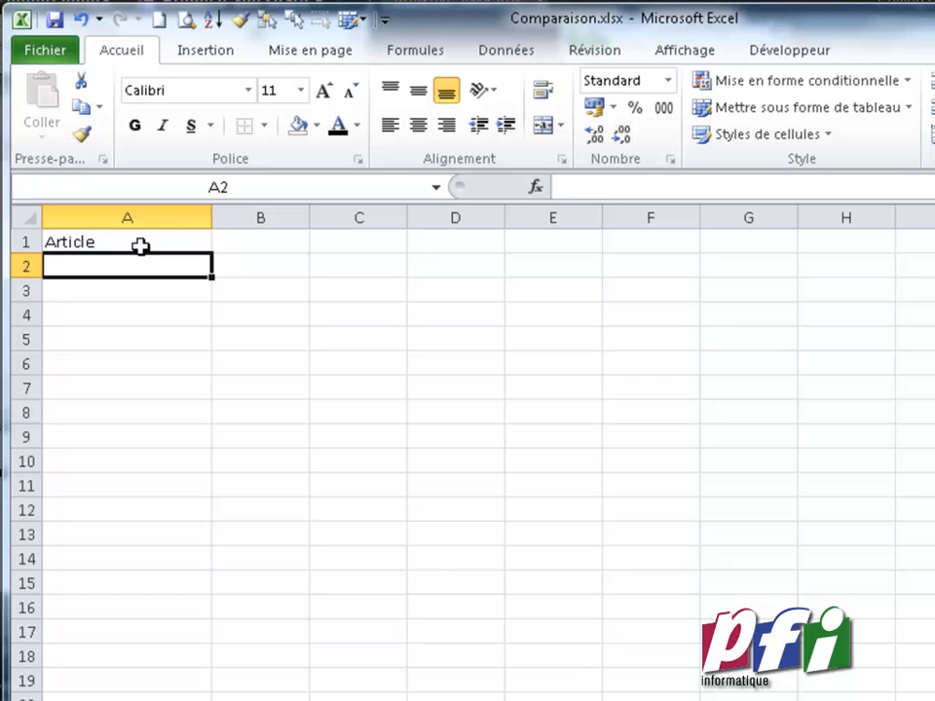
Convert cell A1 on the Stock sheet into a table with headers
click(147, 242)
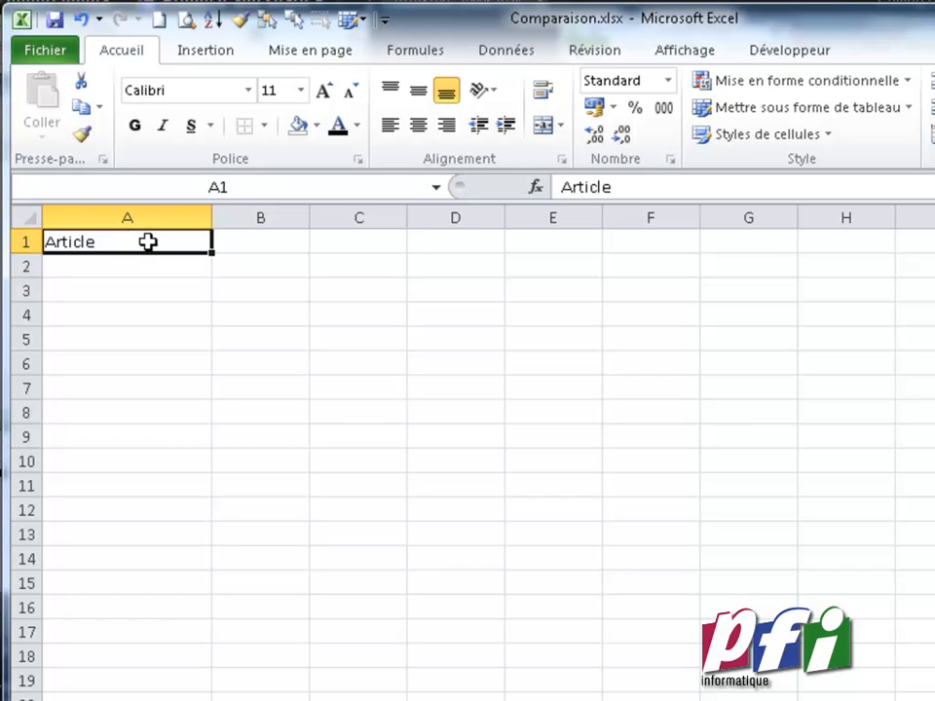
click(182, 50)
click(175, 125)
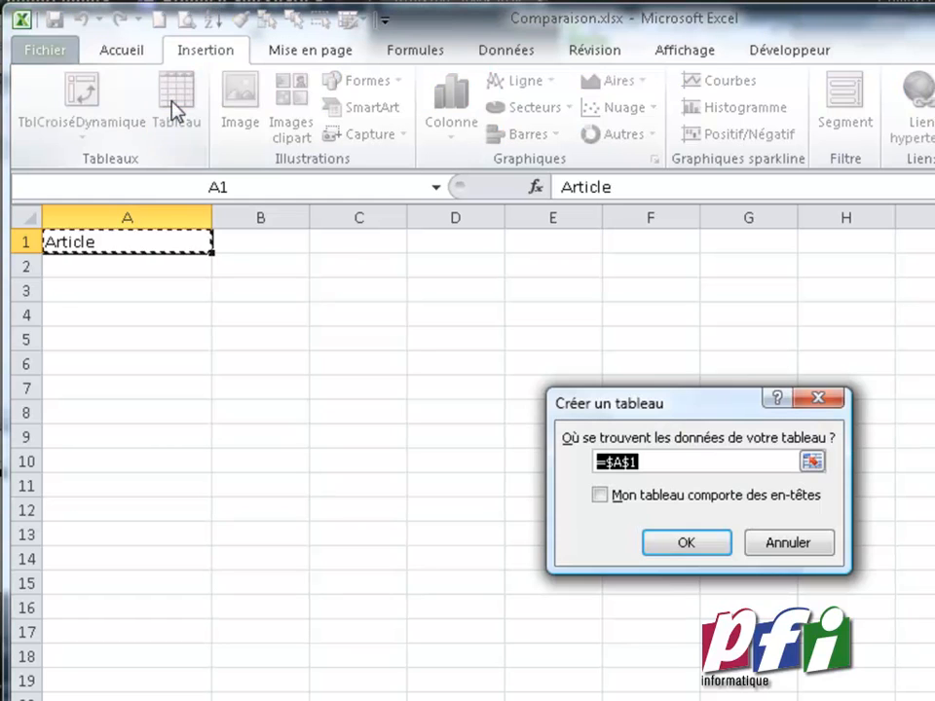
click(603, 497)
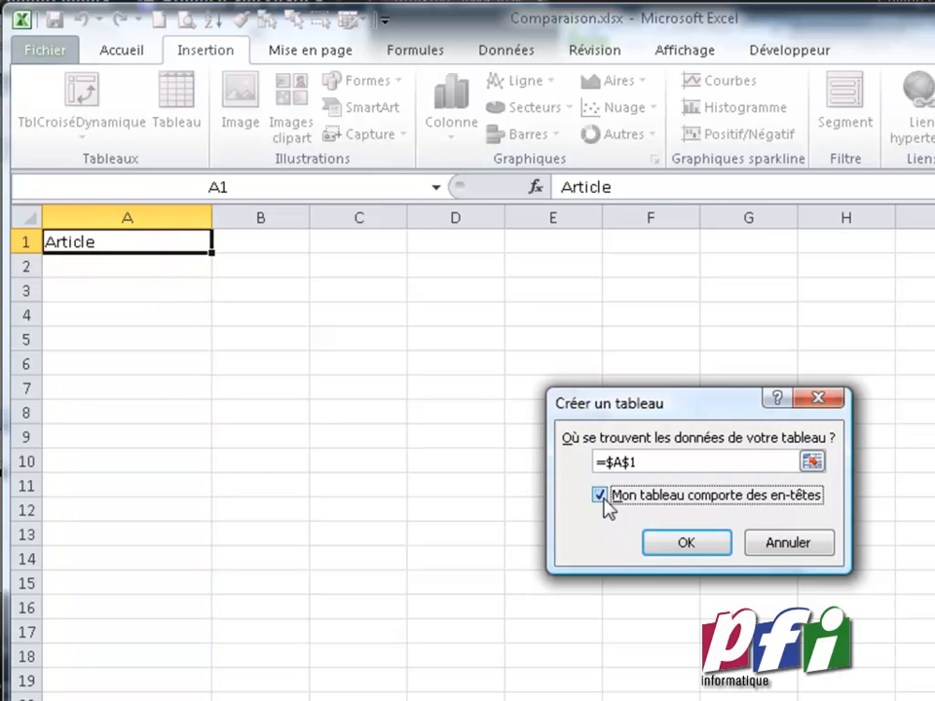
click(662, 544)
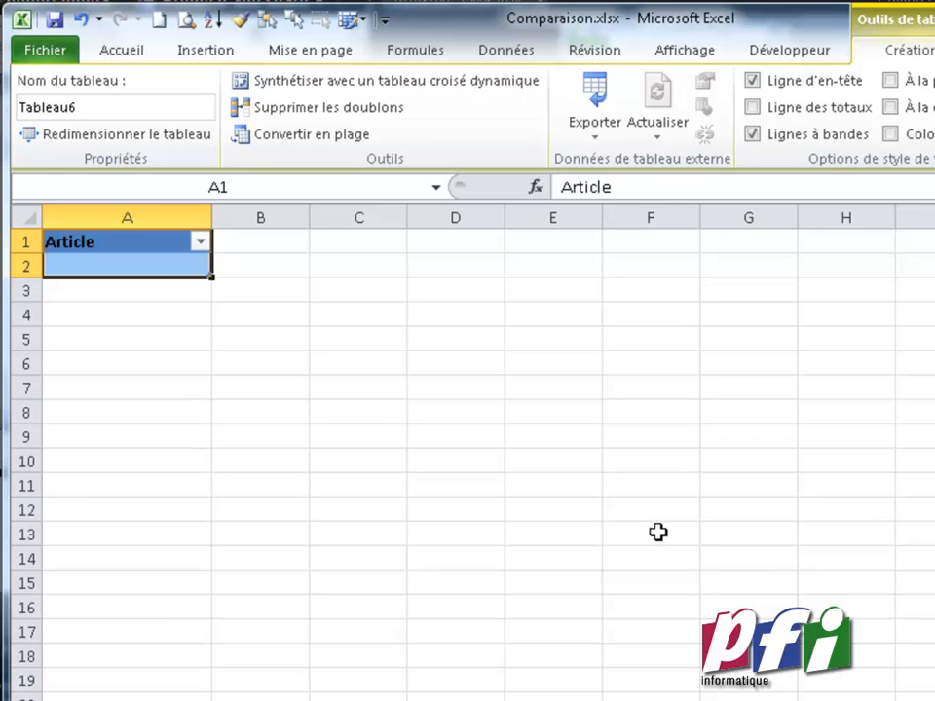
Name the new Stock table t_References
click(90, 106)
text(t_Referned)
key(BackSpace)
key(BackSpace)
key(BackSpace)
text(ences)
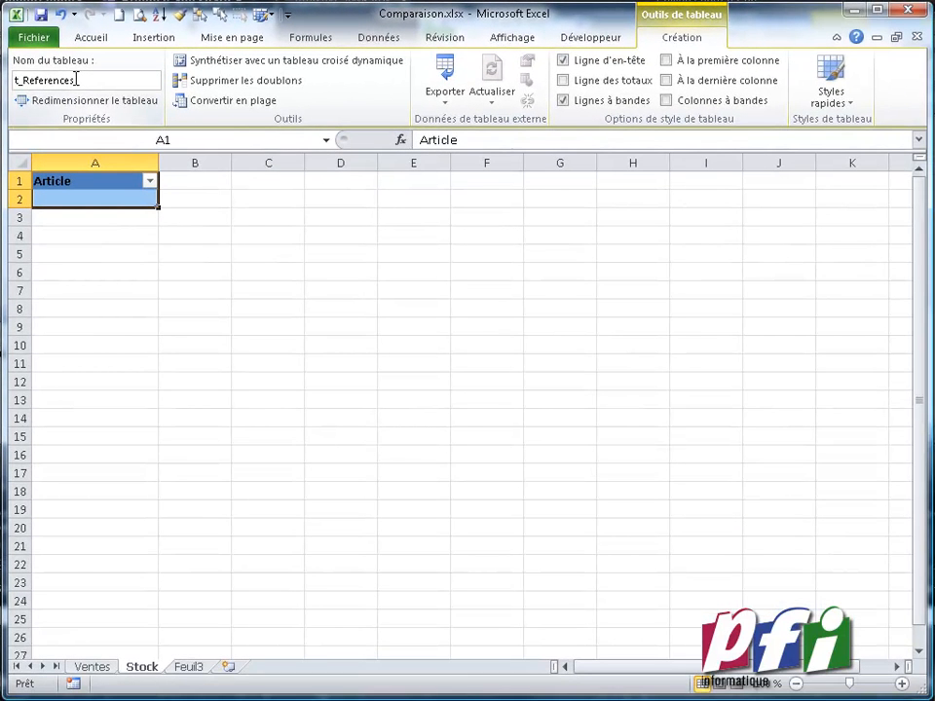
click(493, 365)
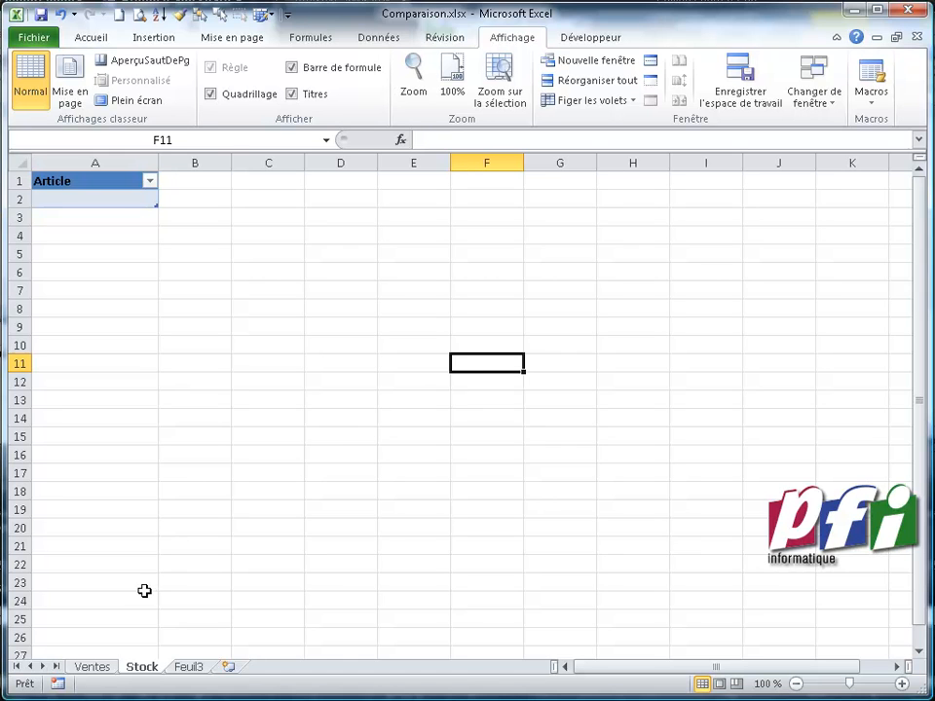
Open a second window of the workbook from the Stock sheet
click(98, 668)
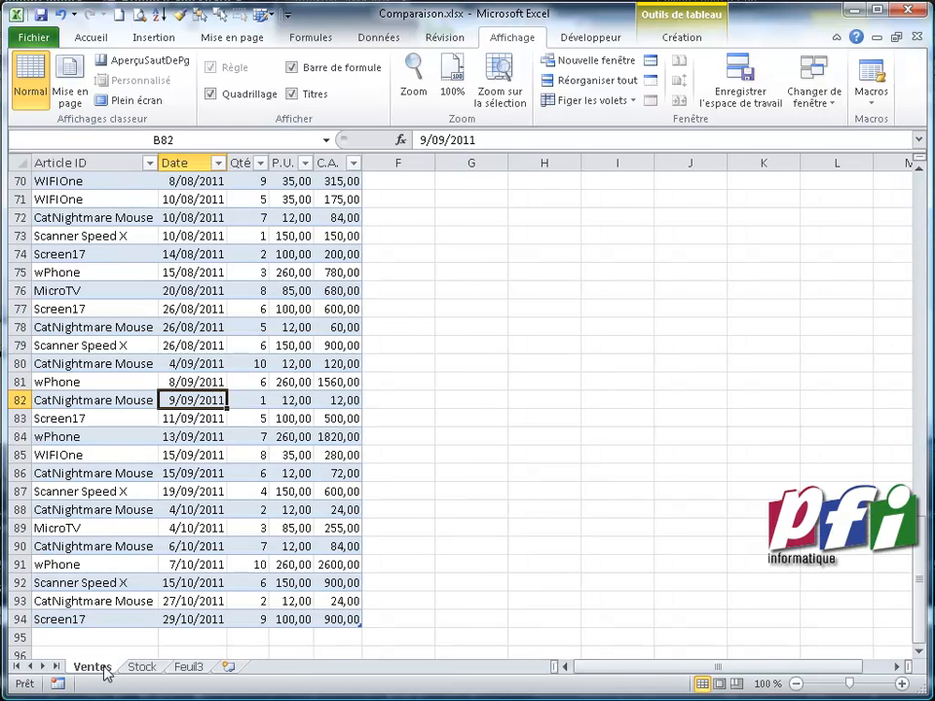
click(141, 668)
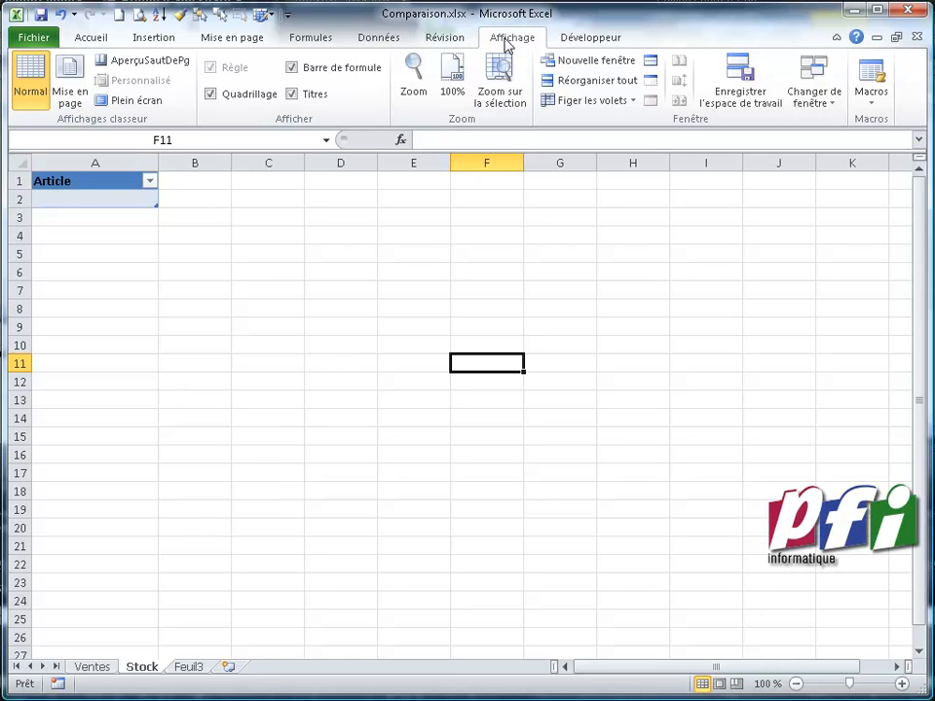
click(584, 61)
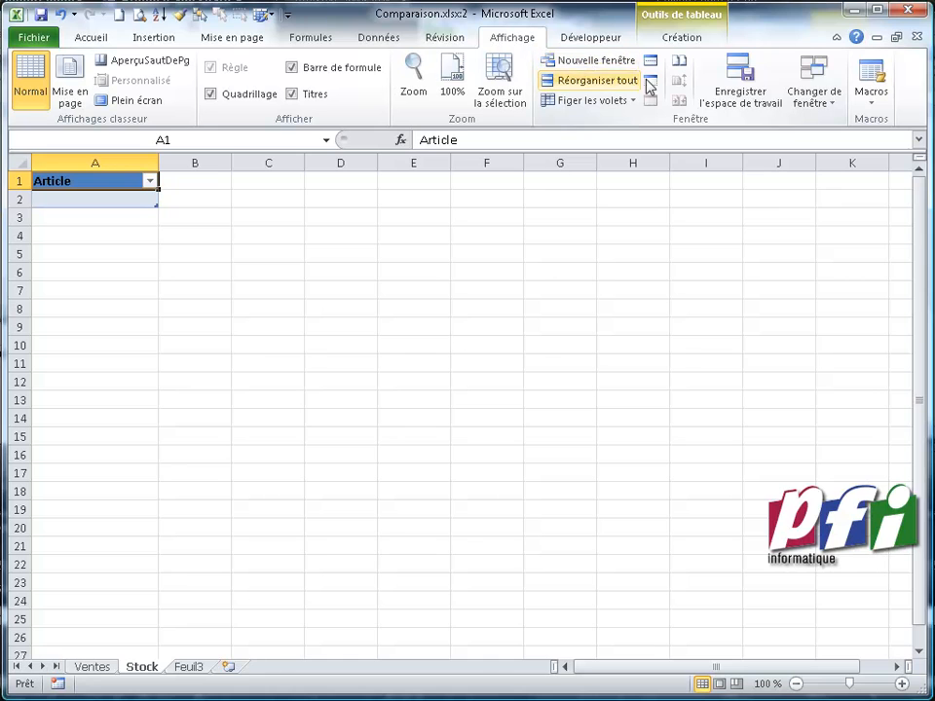
Arrange the workbook's windows side by side vertically
click(814, 92)
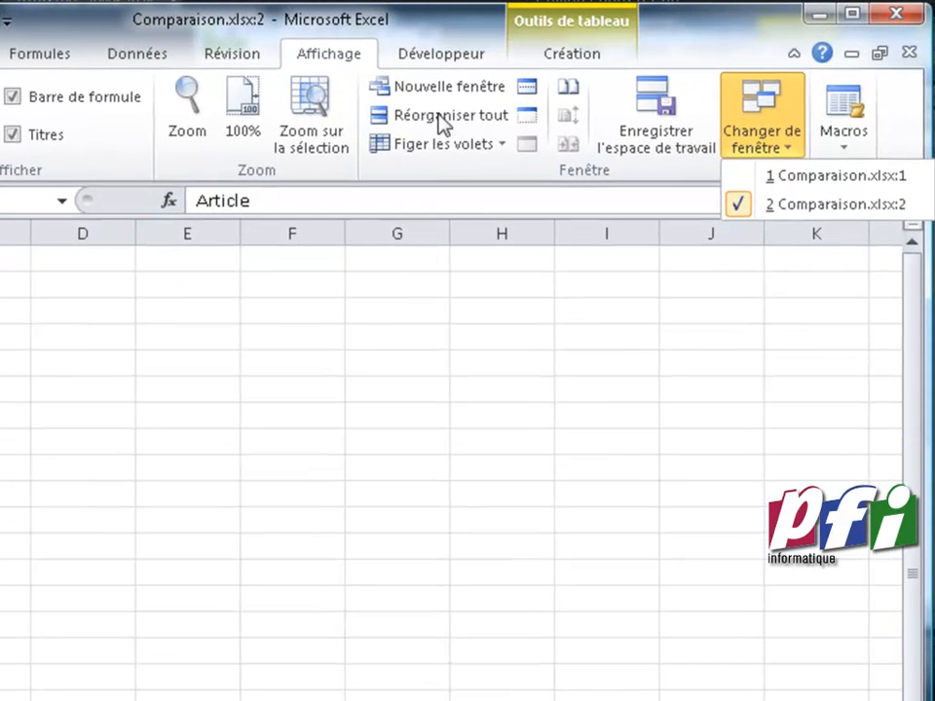
click(443, 115)
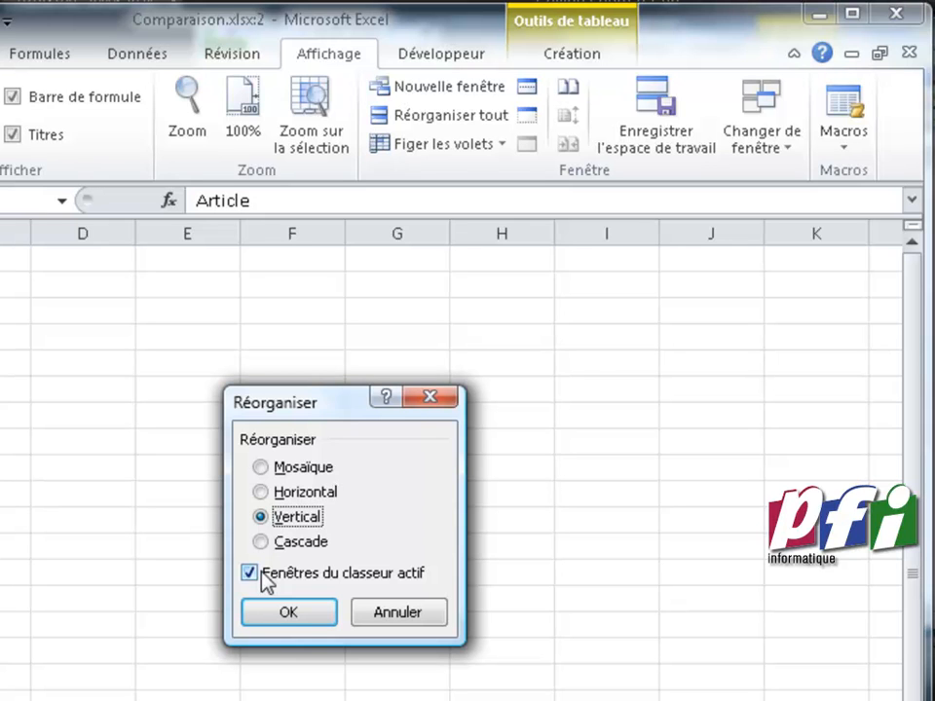
click(279, 616)
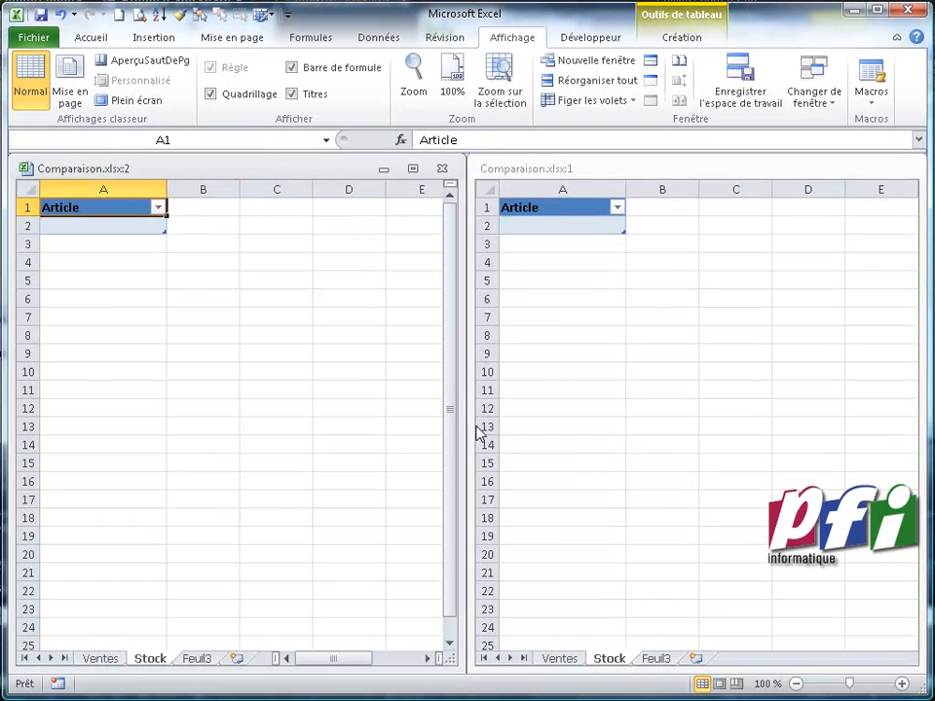
Name the Article ID column range of the Ventes sales table p_ArticlesVendus
click(102, 659)
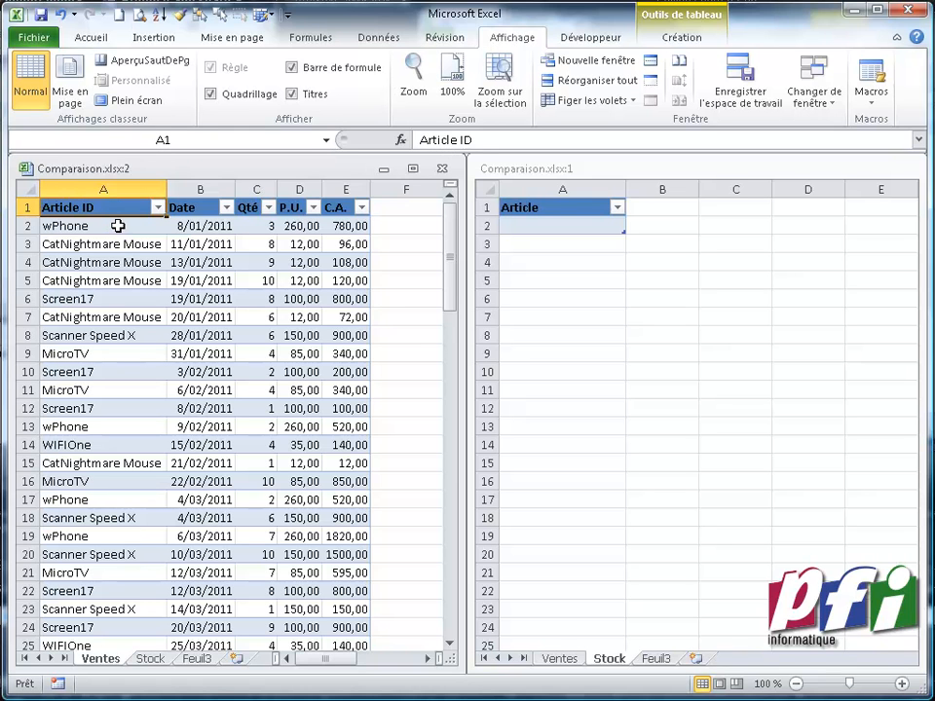
click(117, 226)
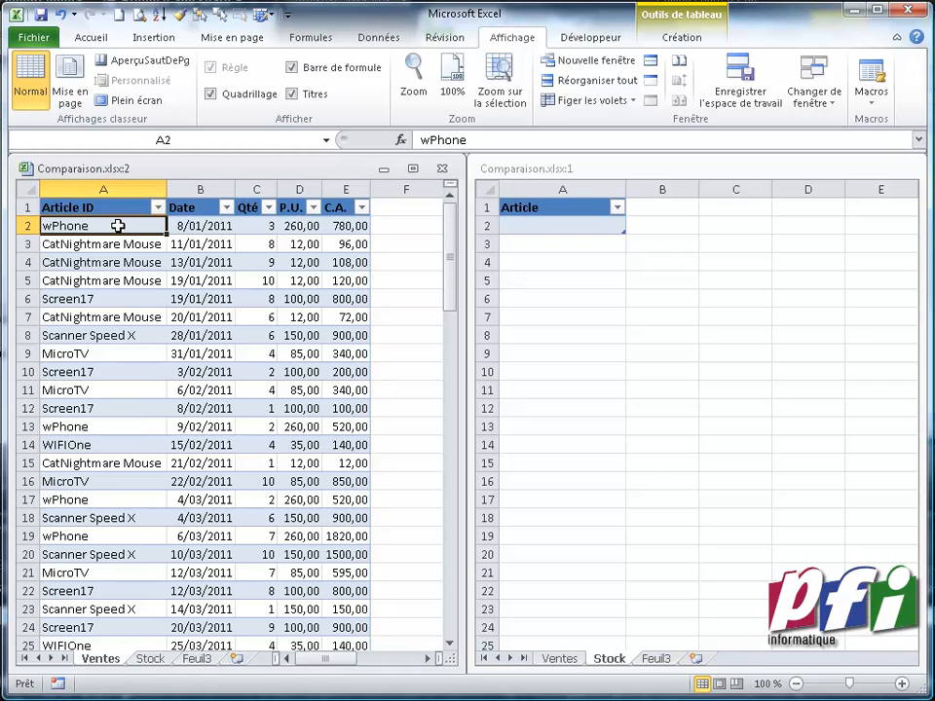
key(ctrl+shift+Down)
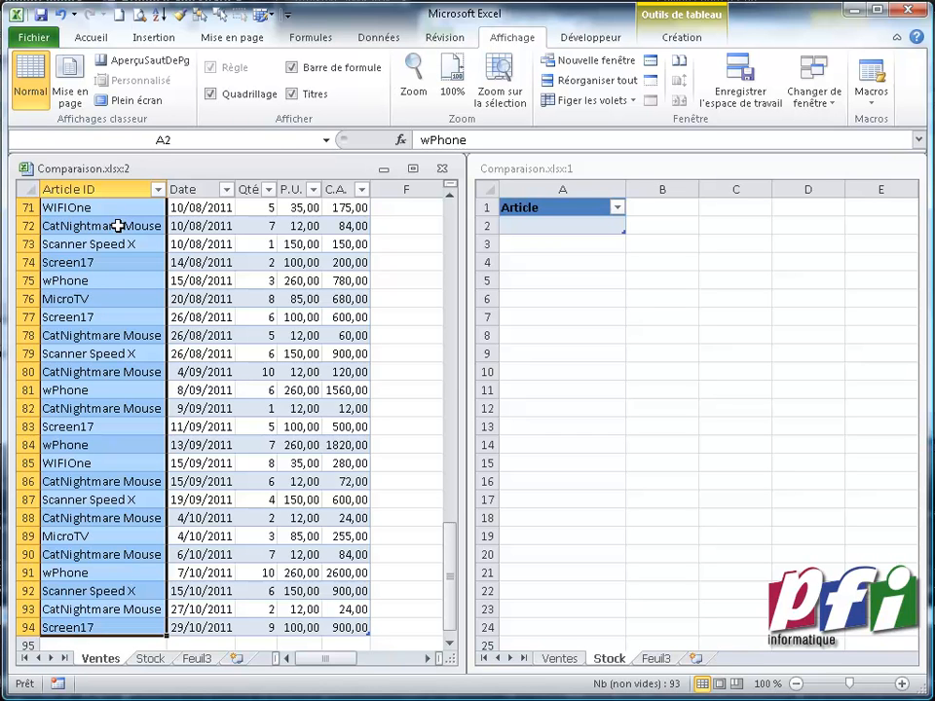
click(178, 139)
text(p_ArticlesVendus)
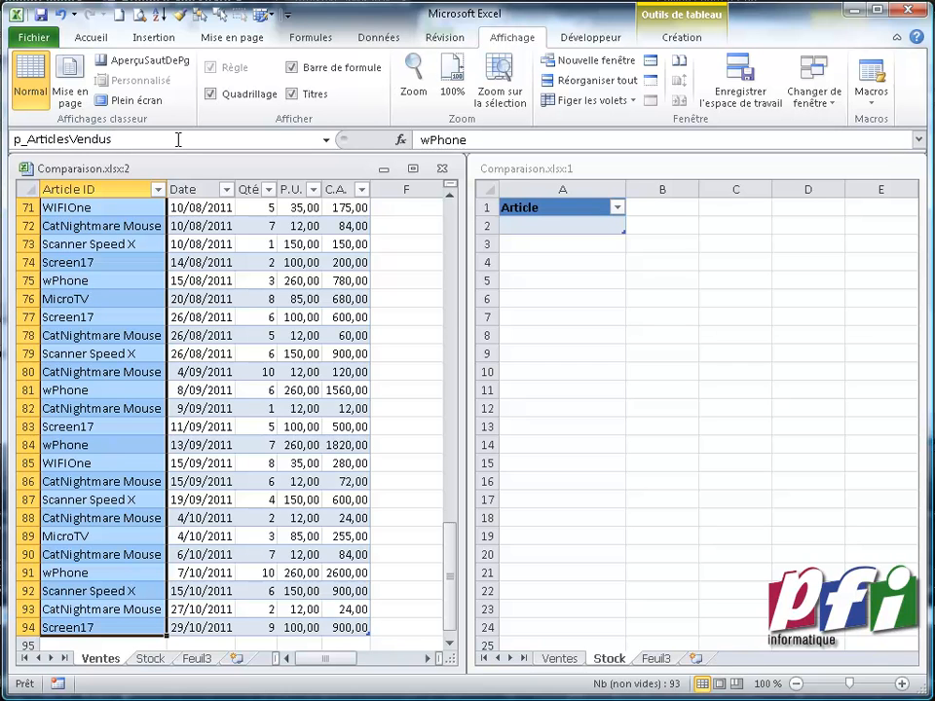
key(Return)
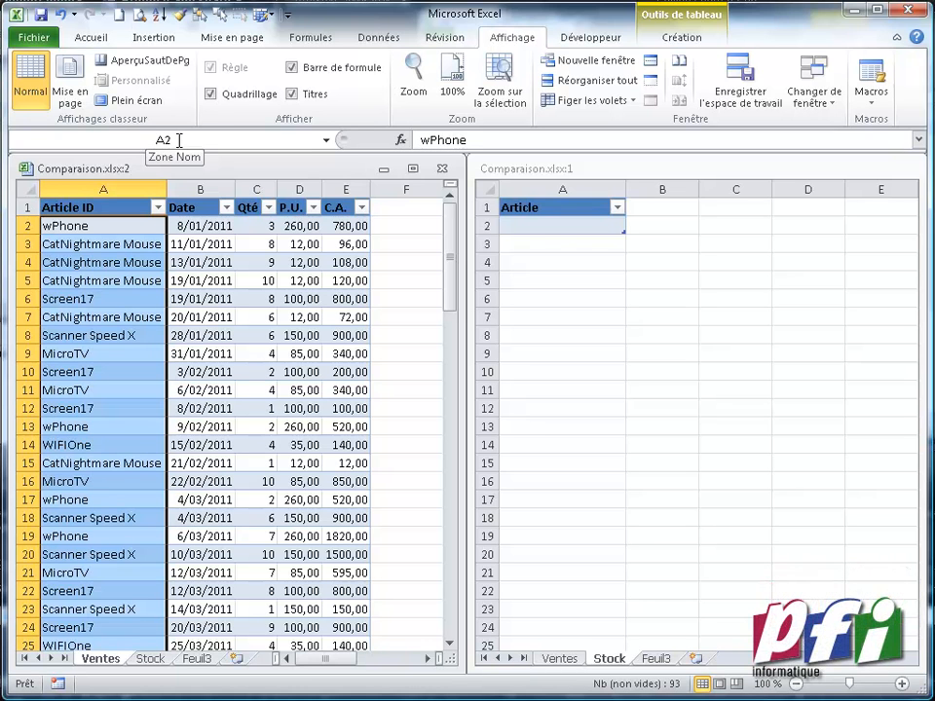
Start a new formula-based conditional formatting rule for cell A2 of the t_References table
click(531, 227)
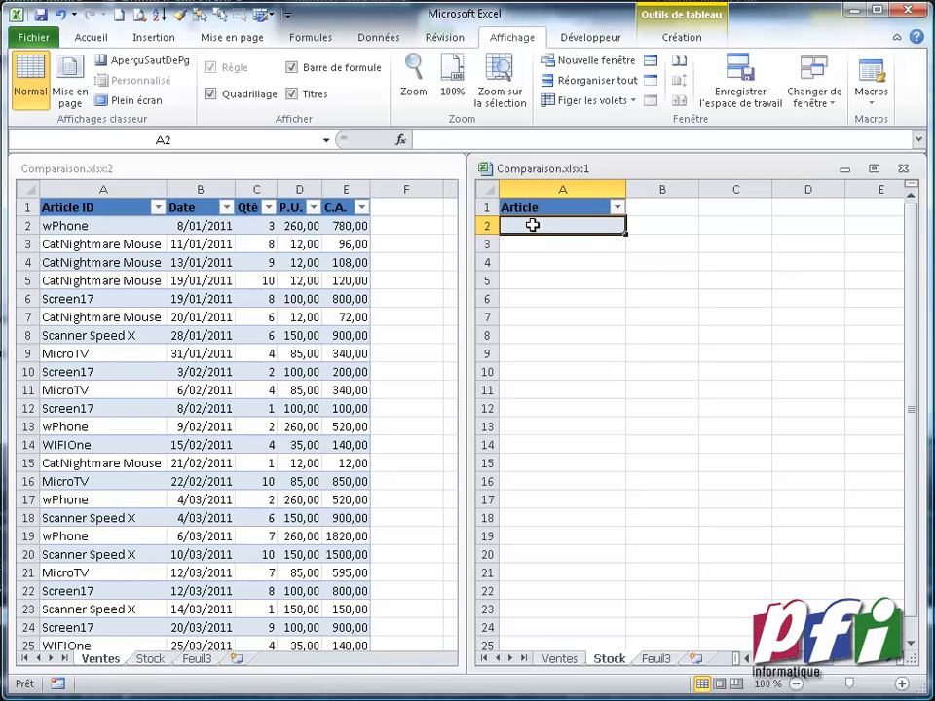
click(585, 225)
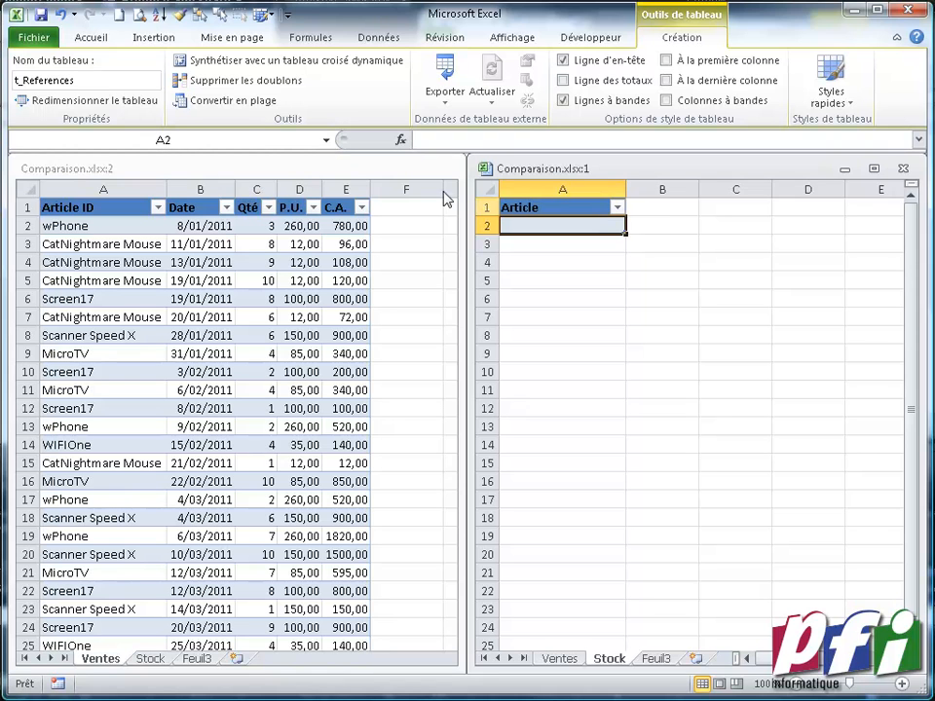
click(91, 38)
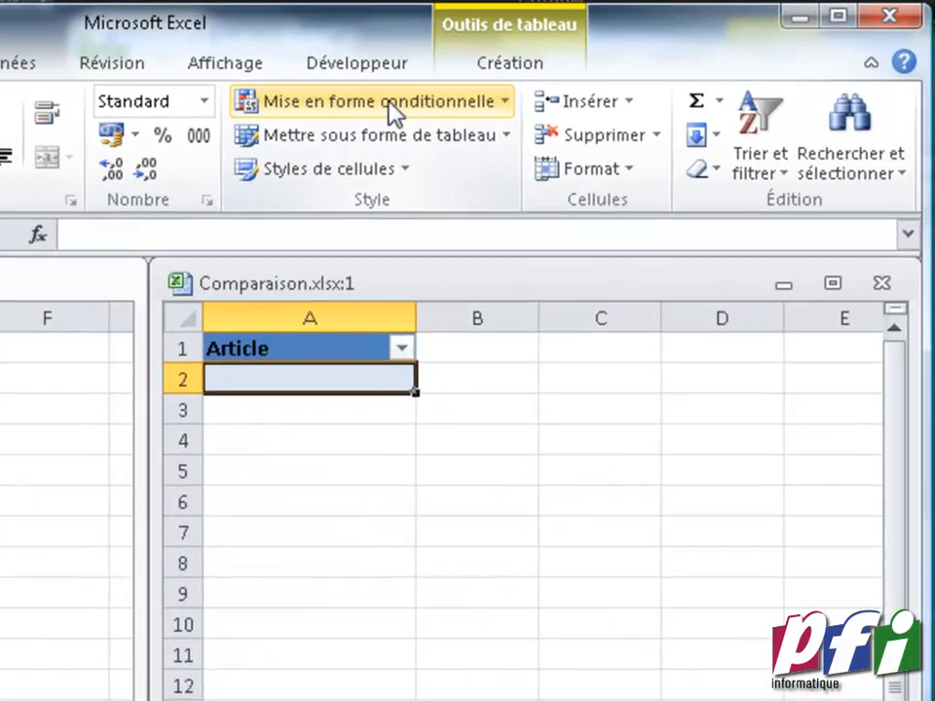
click(596, 66)
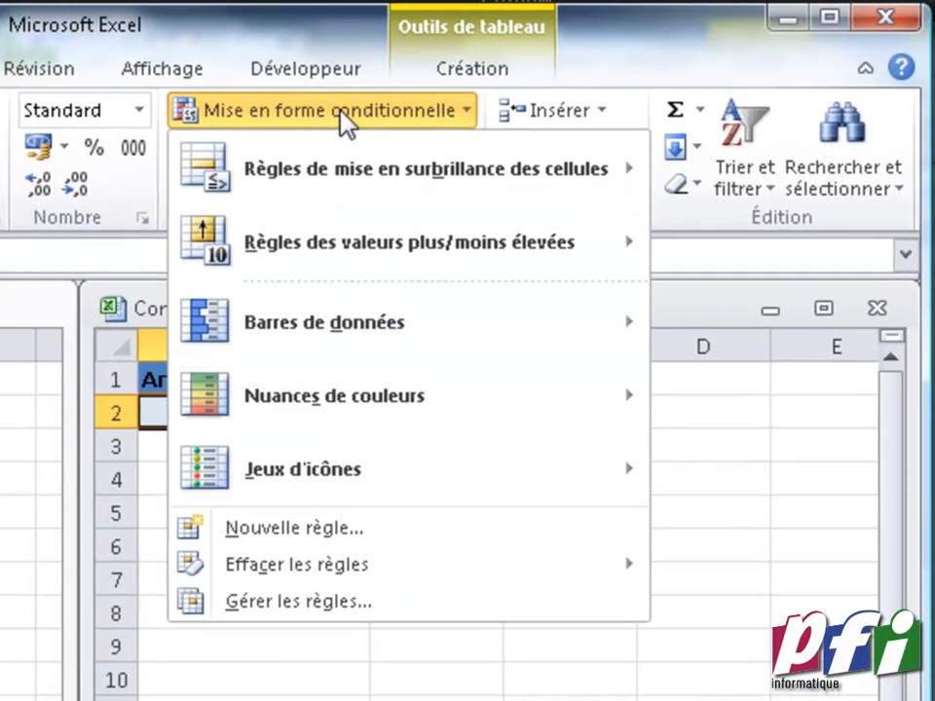
mouse_move(355, 166)
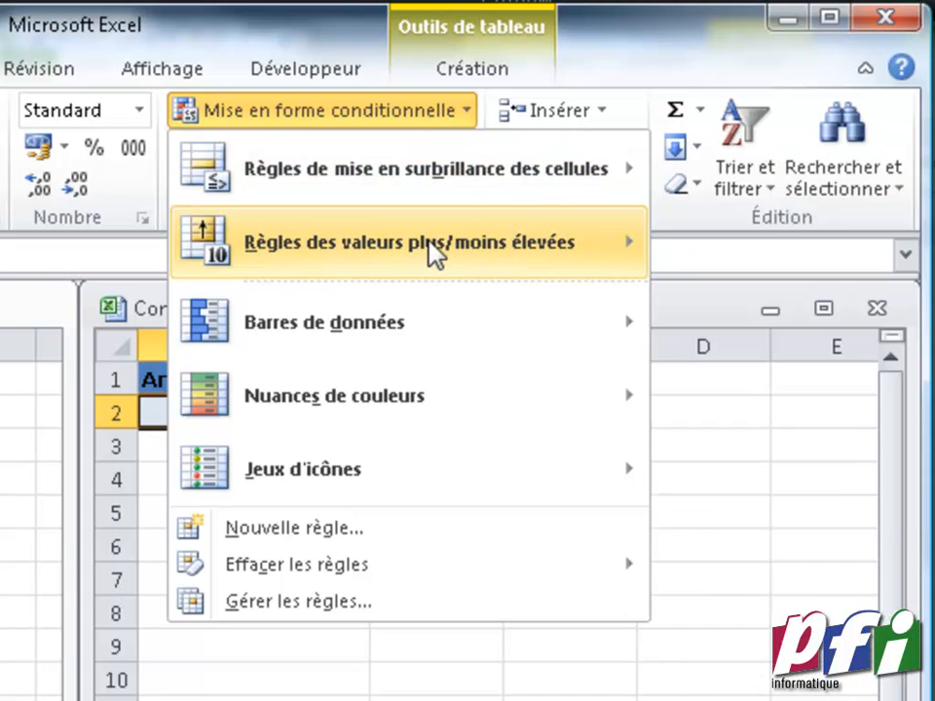
mouse_move(433, 252)
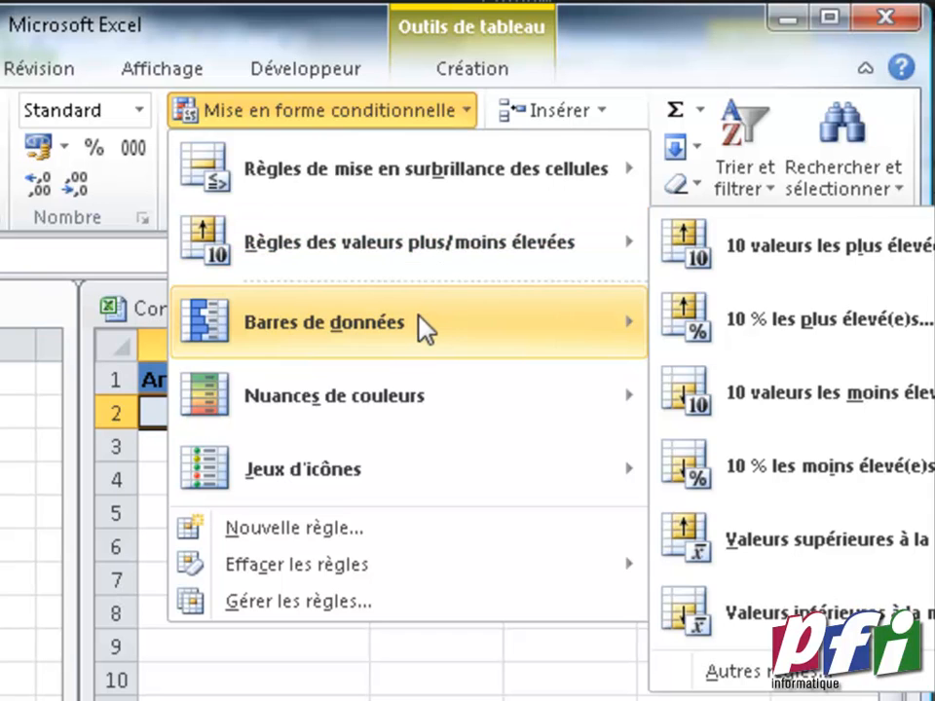
mouse_move(412, 411)
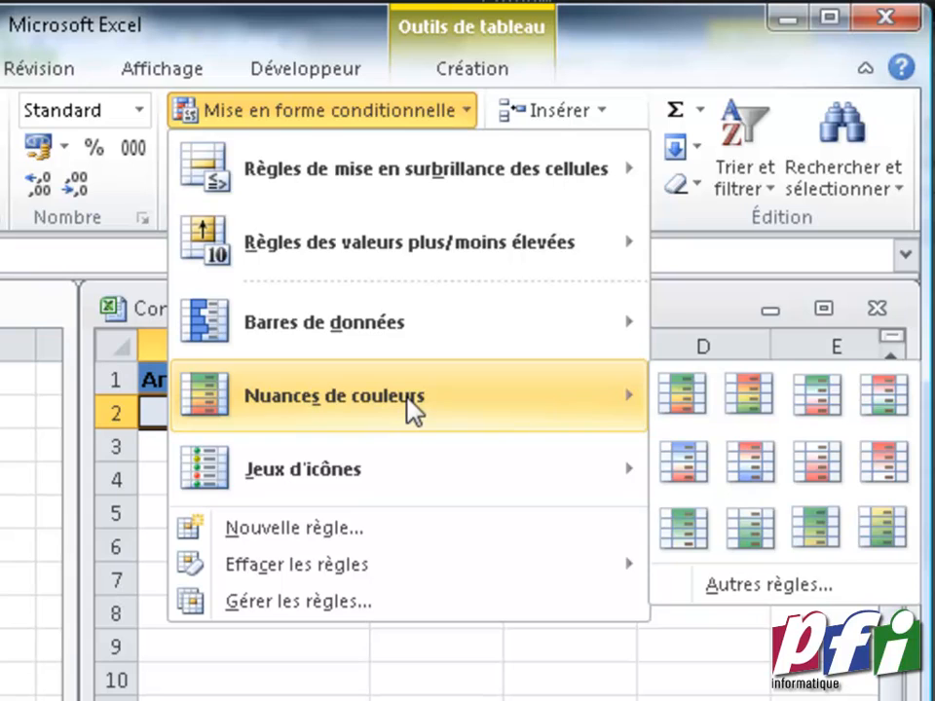
mouse_move(400, 474)
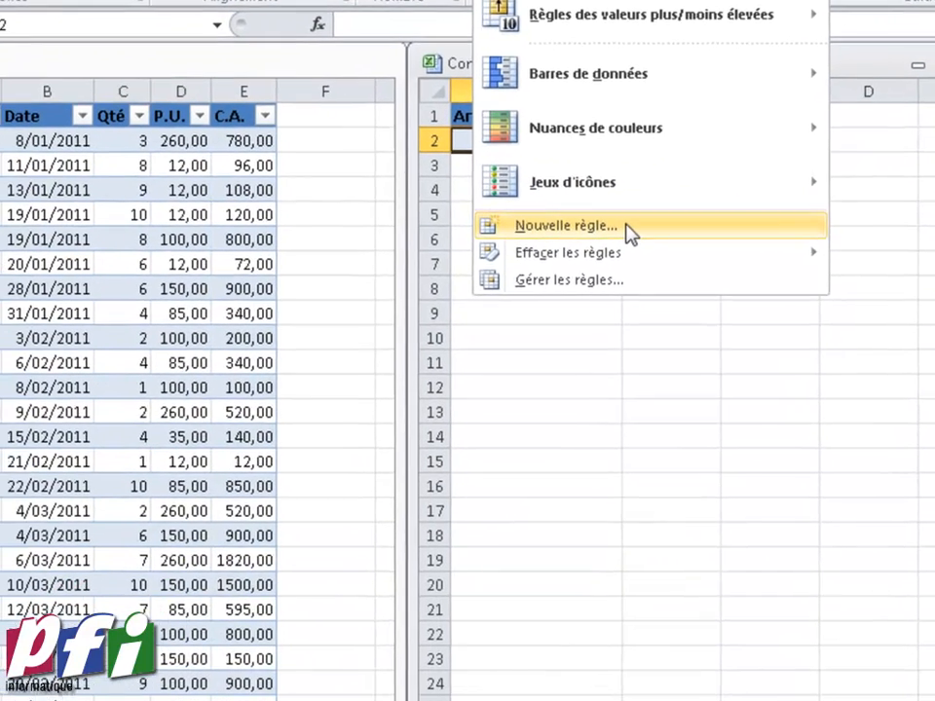
click(376, 534)
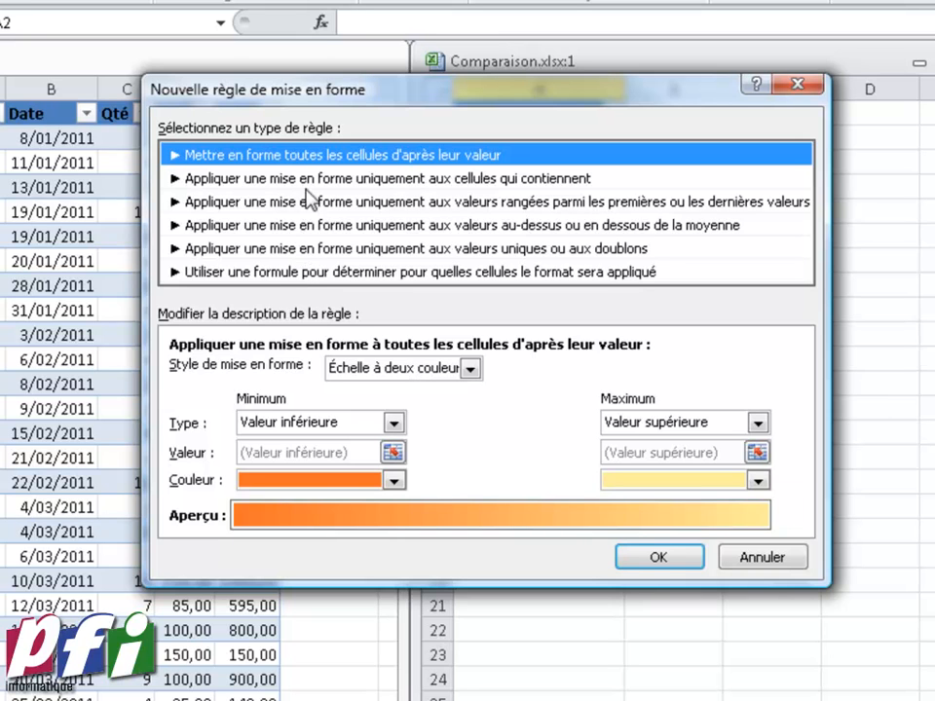
click(305, 277)
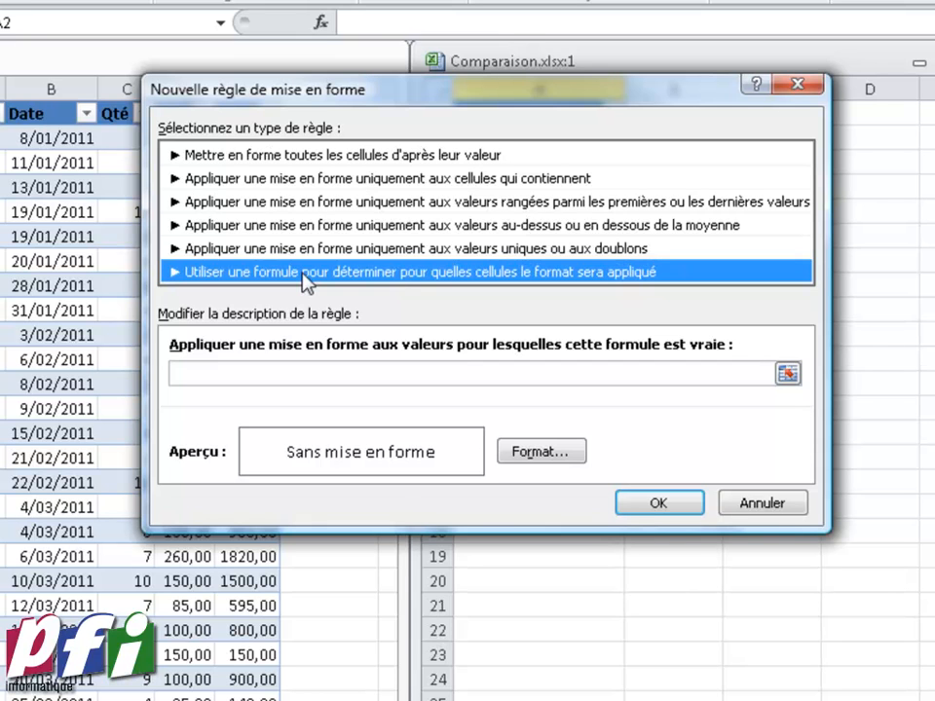
click(272, 374)
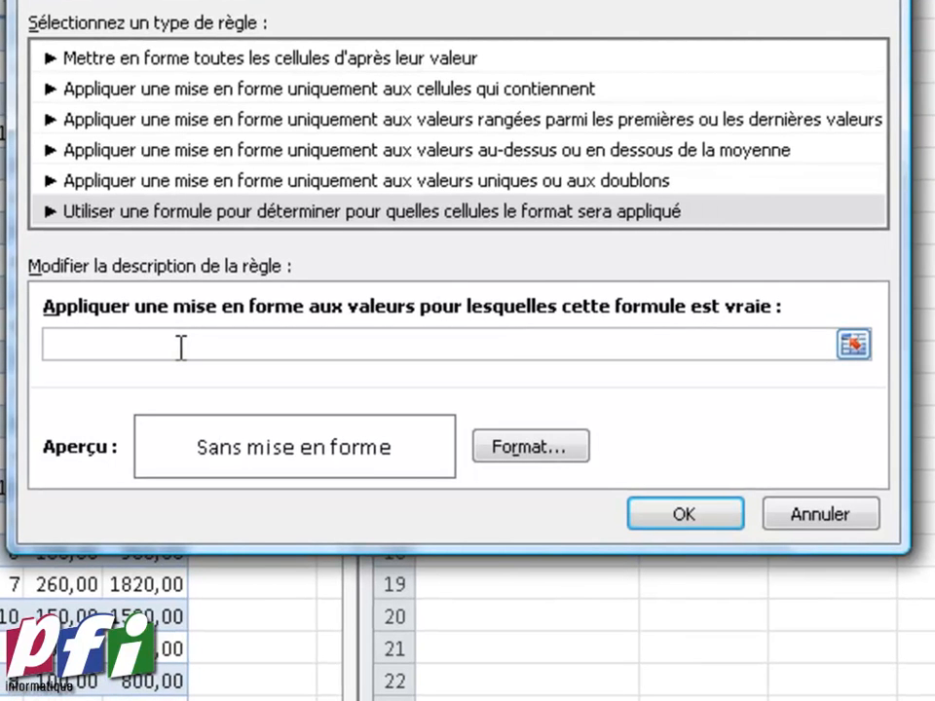
Enter the rule formula =et(a2<>"";nb.si(p_ArticlesVendus;a2)=0)
text(=et()
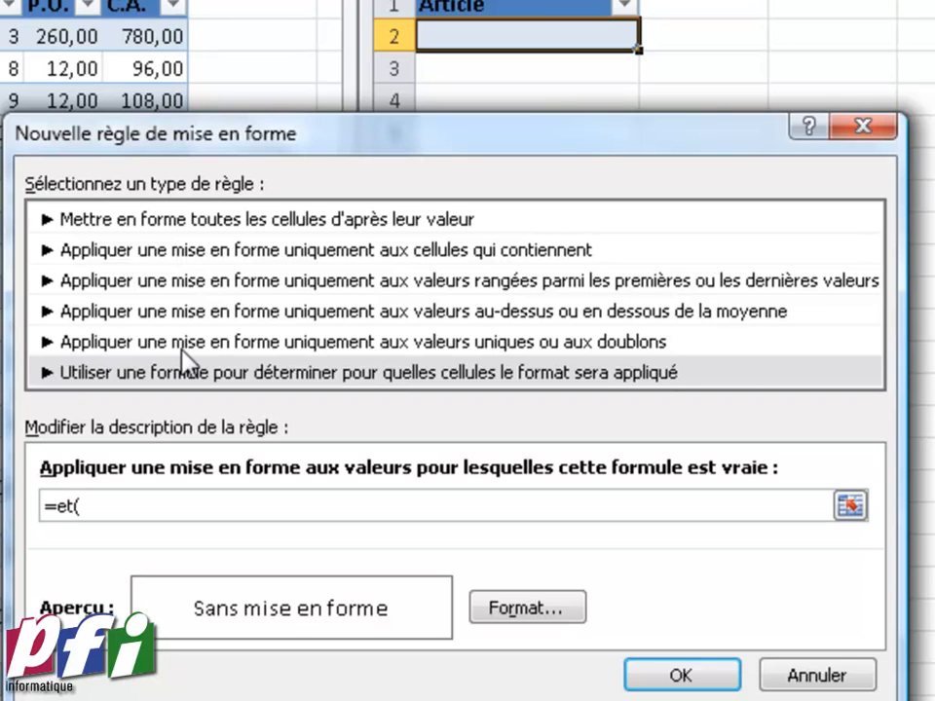
text(a2<>"")
text(;)
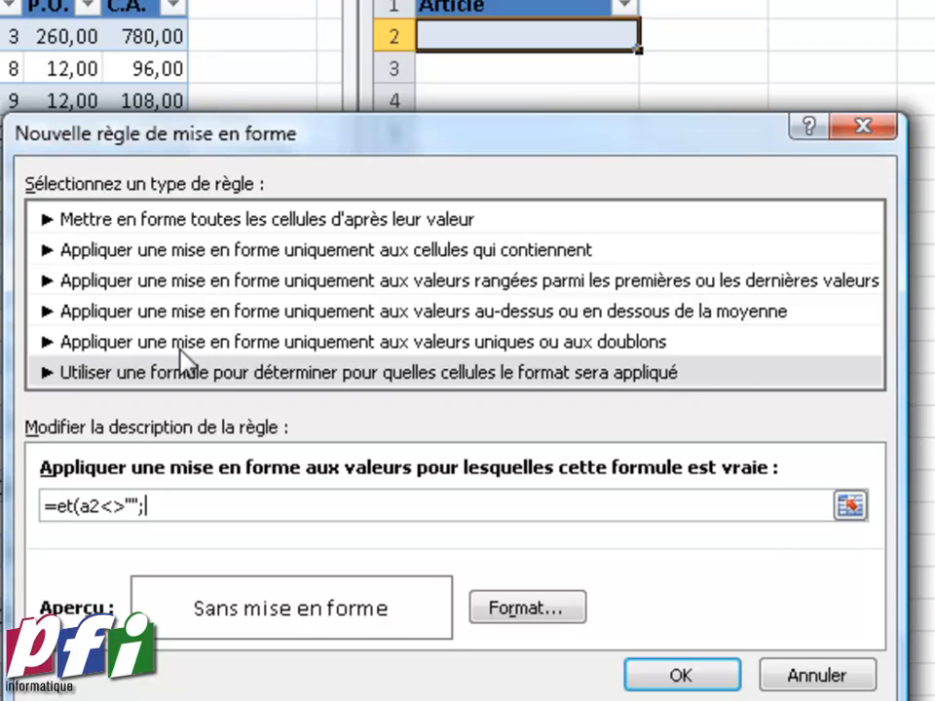
text(nb.si()
key(F3)
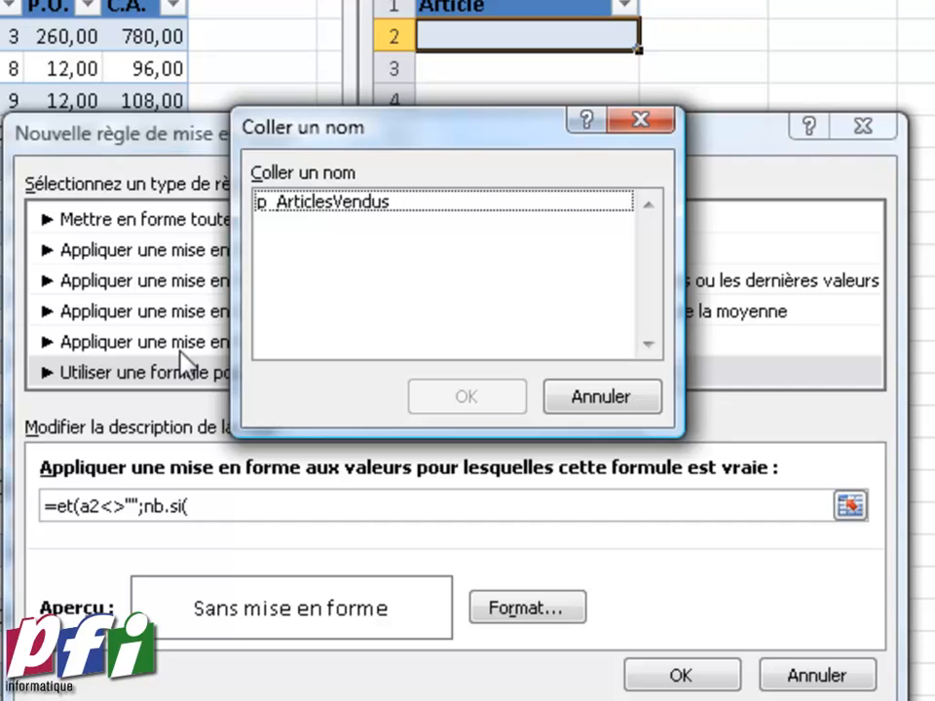
click(271, 204)
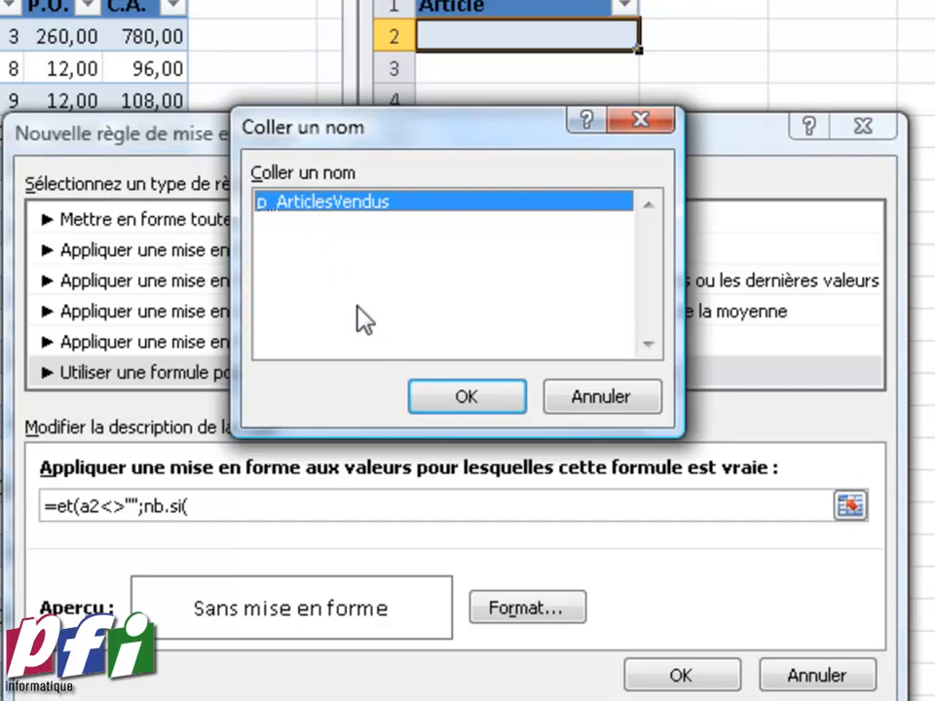
click(428, 396)
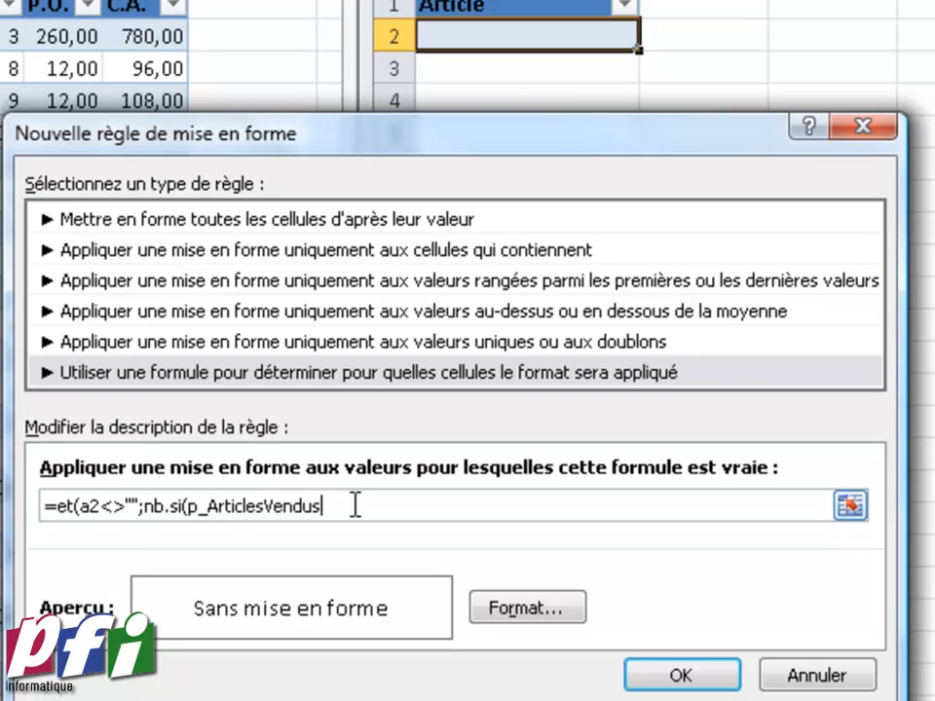
text(;)
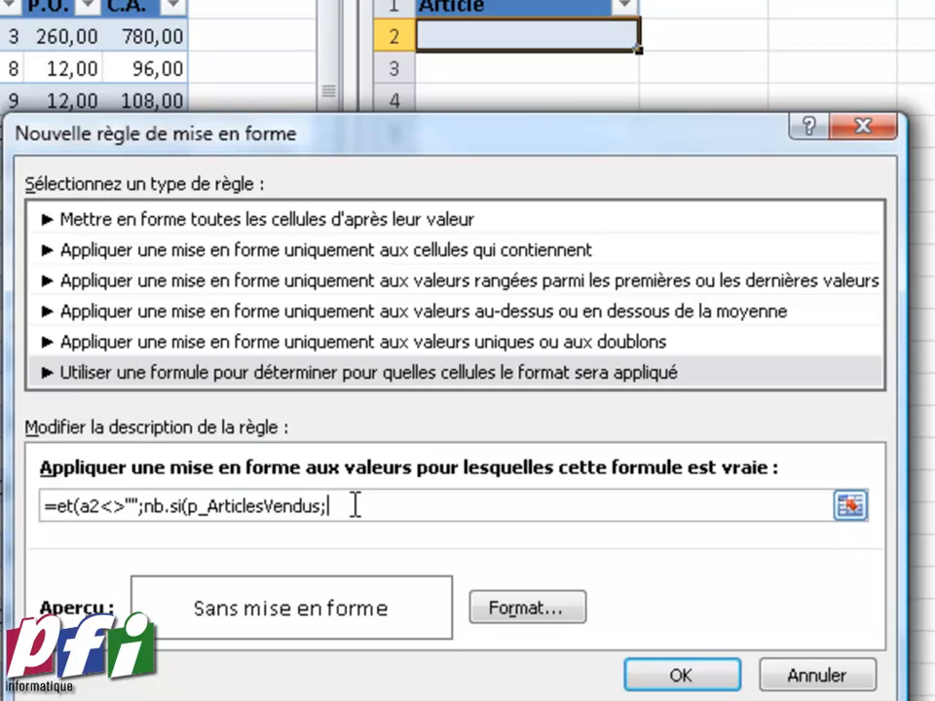
text(a2)=0)
text())
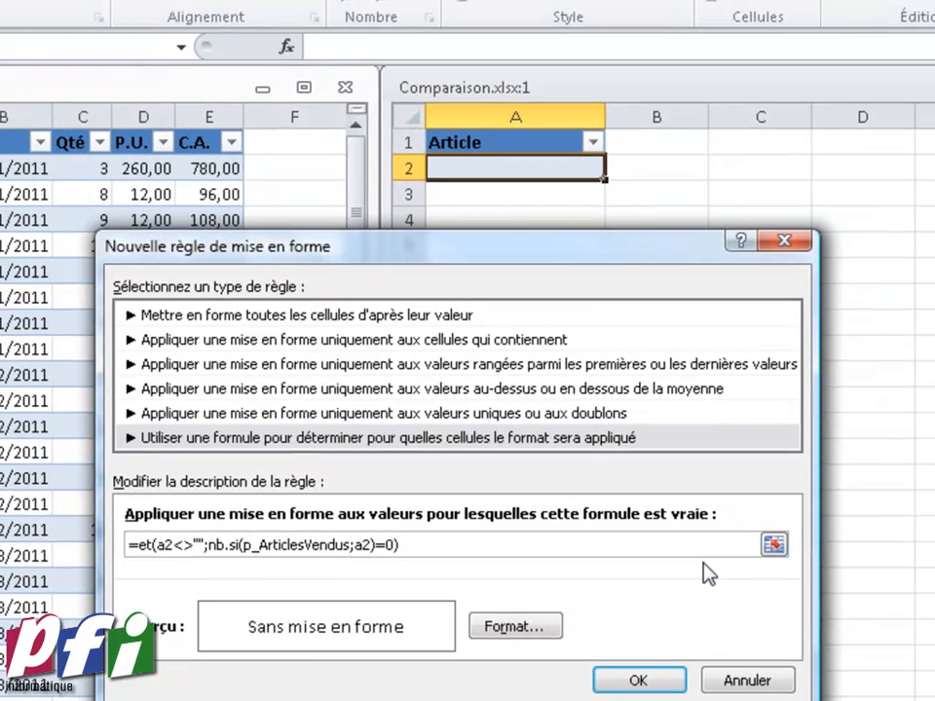
Give the rule an orange background fill and apply it
click(541, 633)
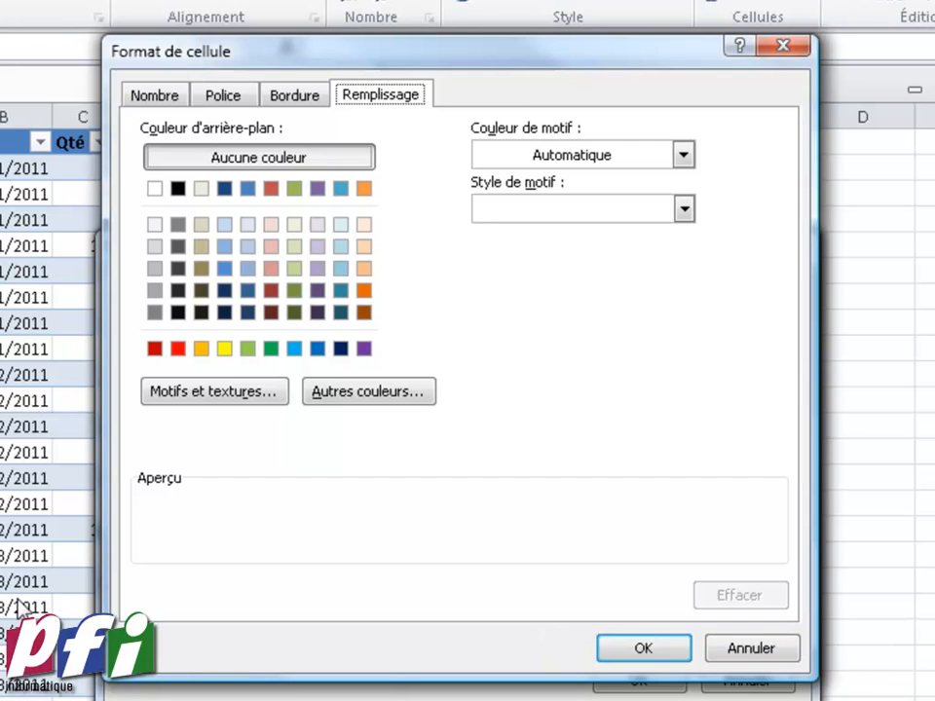
click(201, 348)
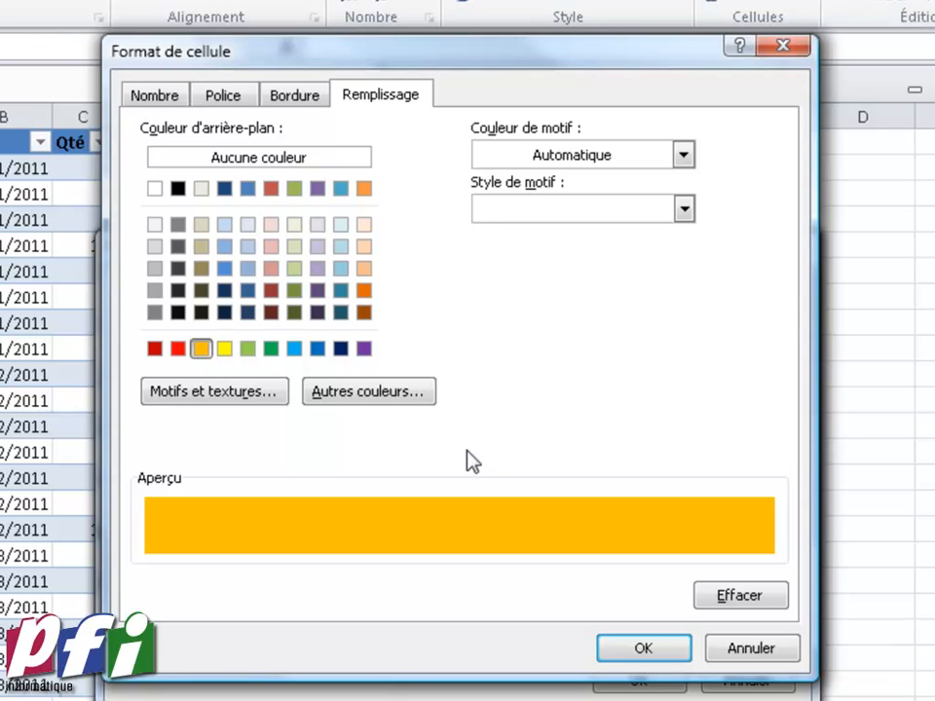
click(621, 650)
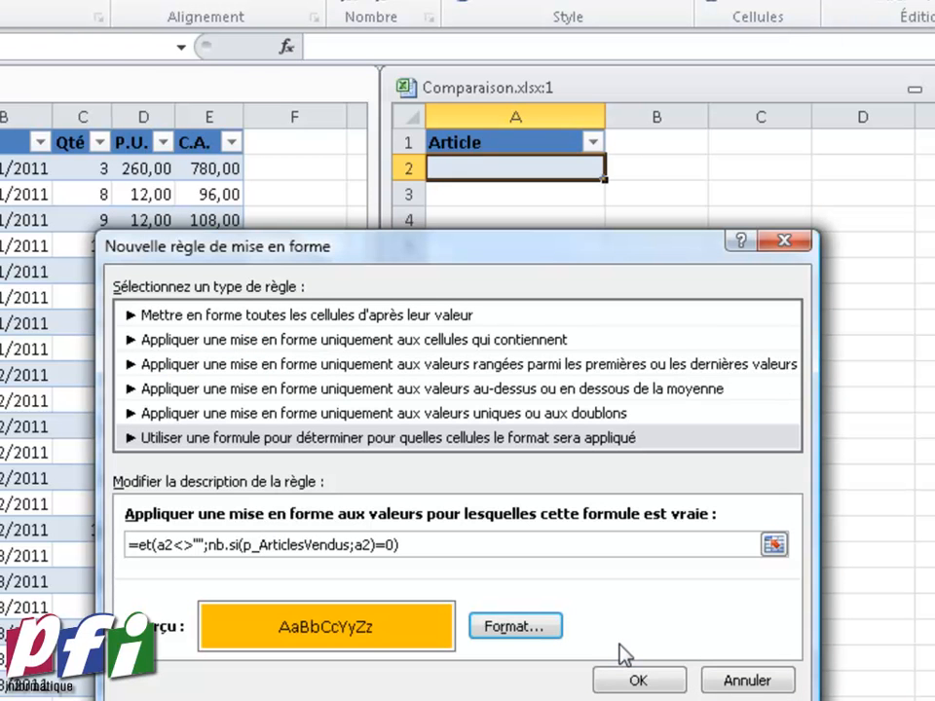
click(604, 676)
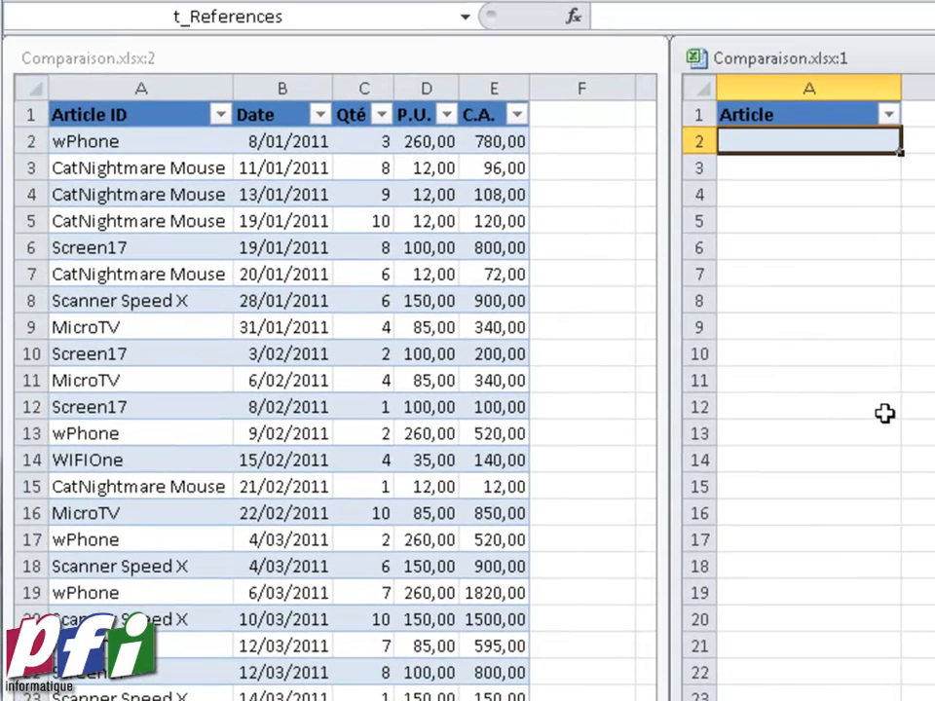
Enter the articles Alien Connector, Wphone and Microtv in the t_References Article column
text(Alien Conne)
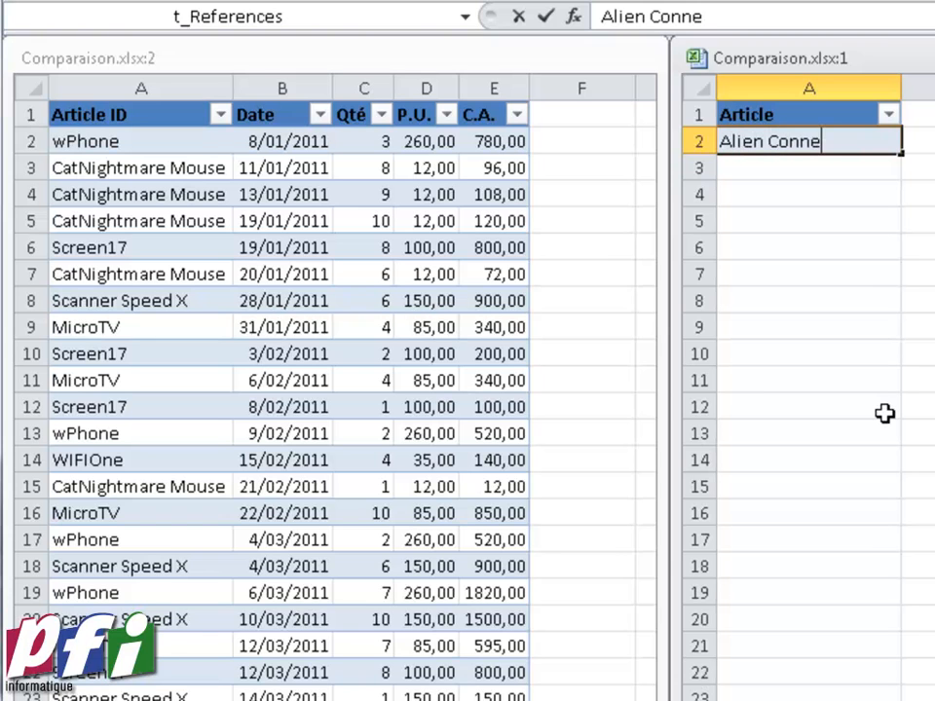
text(ctor)
key(Return)
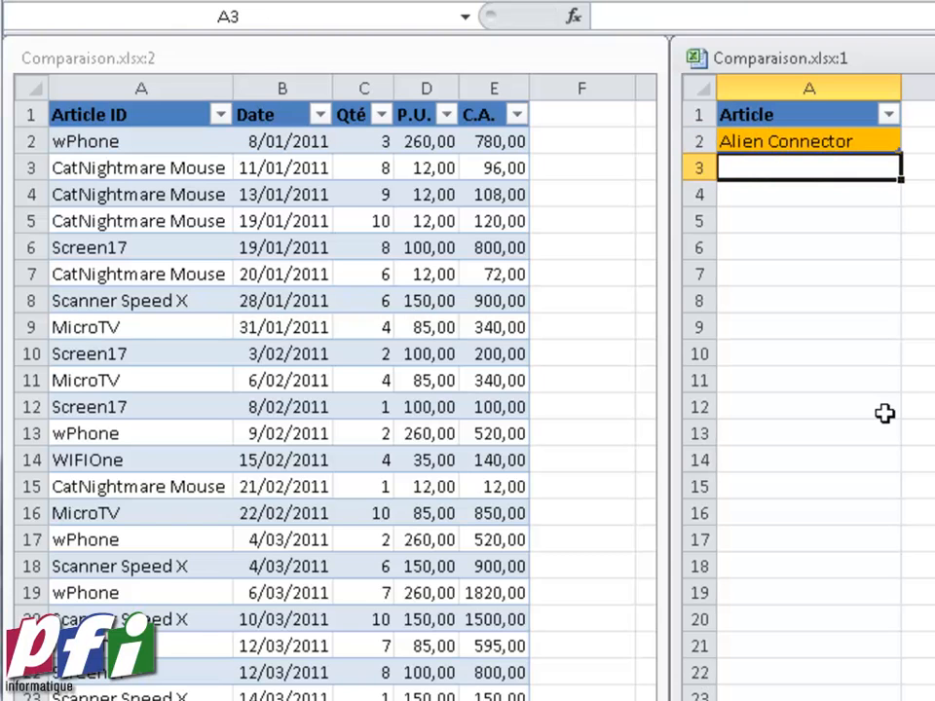
text(Wphone)
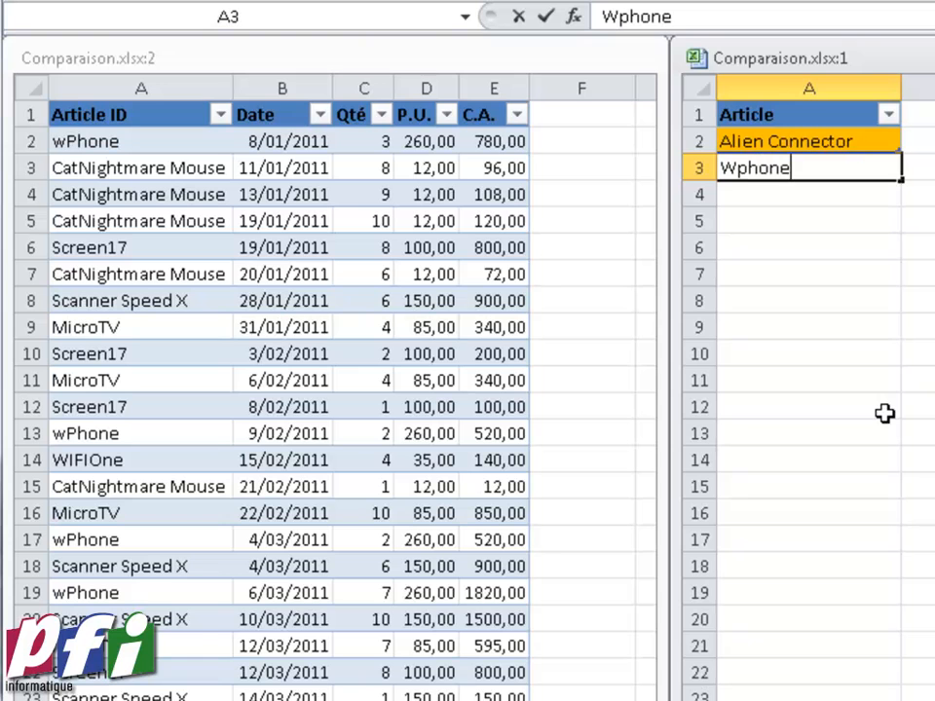
key(Return)
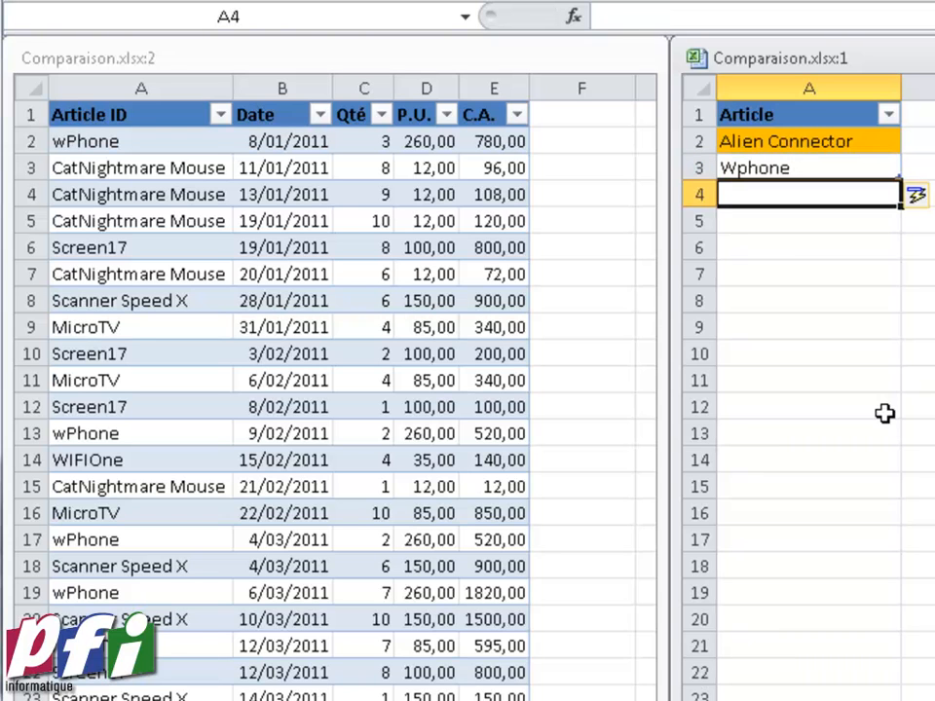
text(Microtv)
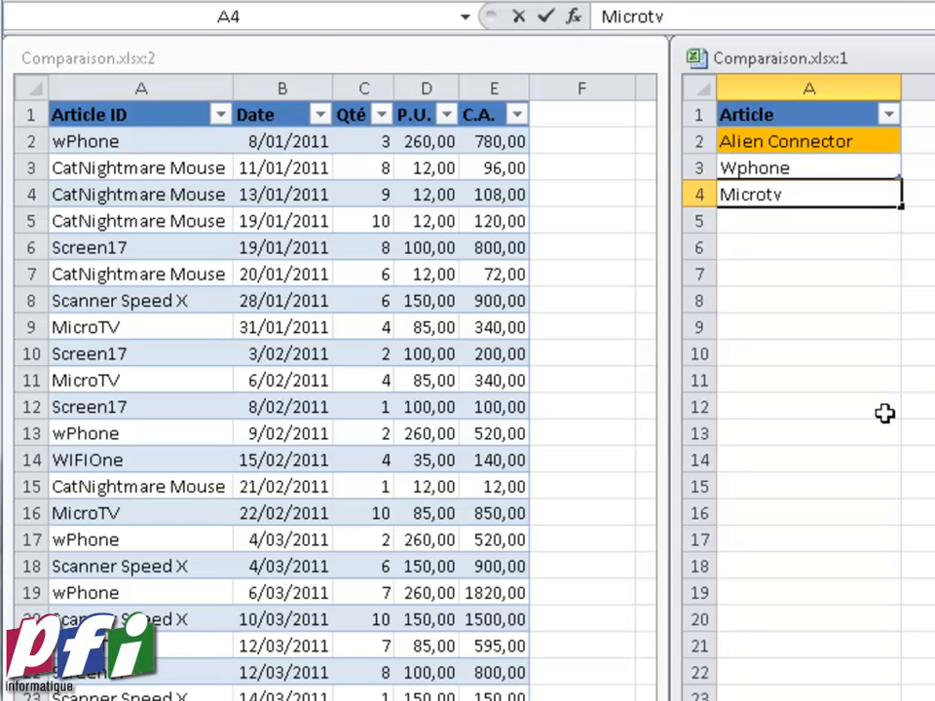
key(Return)
Add the articles Screen17 and BabyAlert to the t_References Article column
text(Sc)
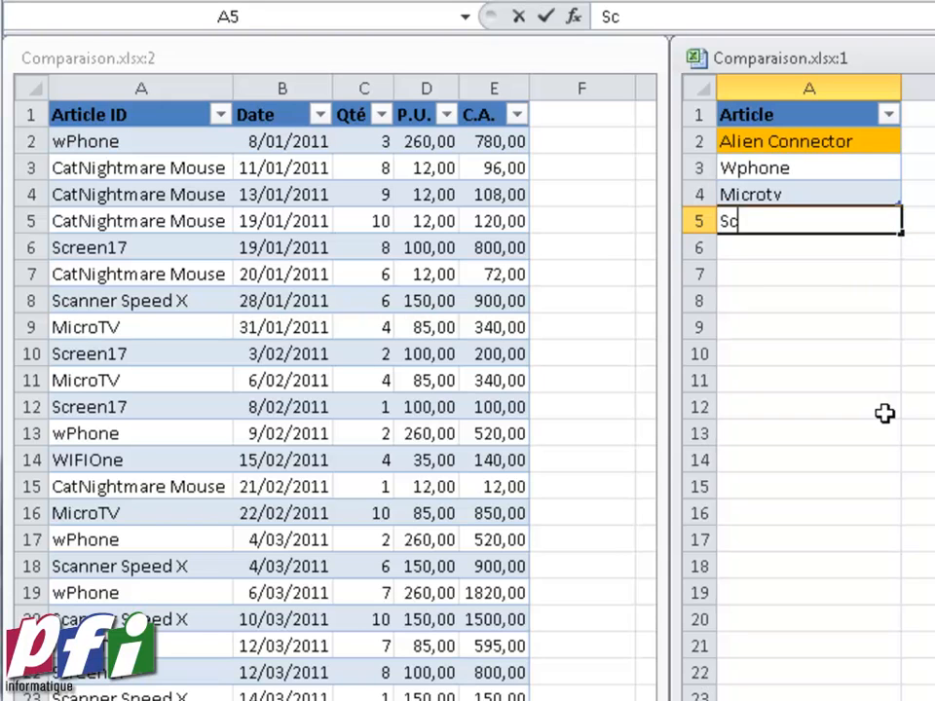
text(reen17)
key(Return)
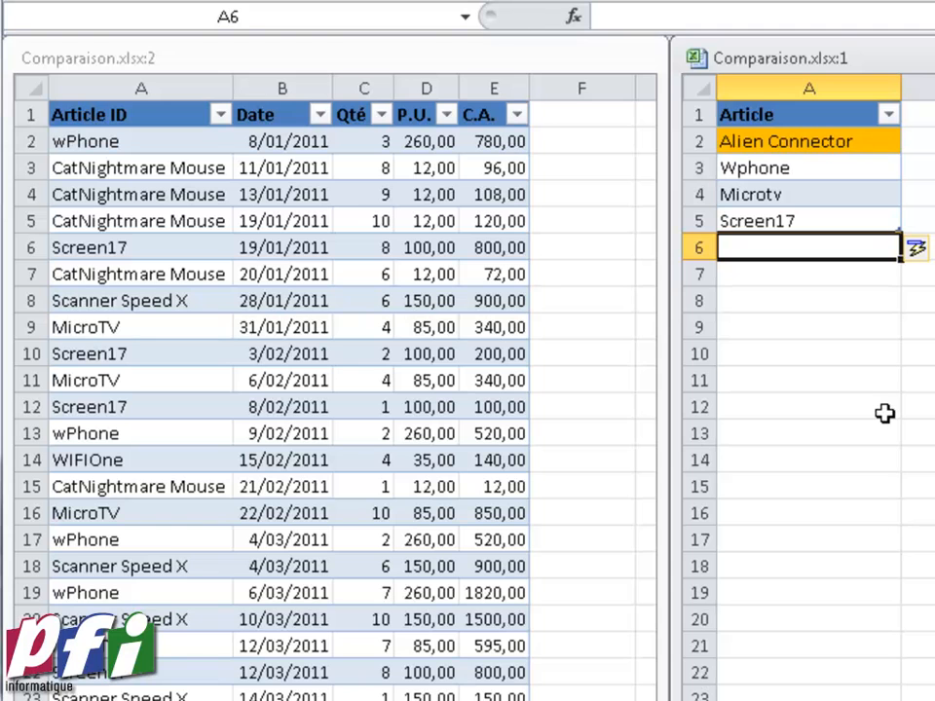
text(Ba)
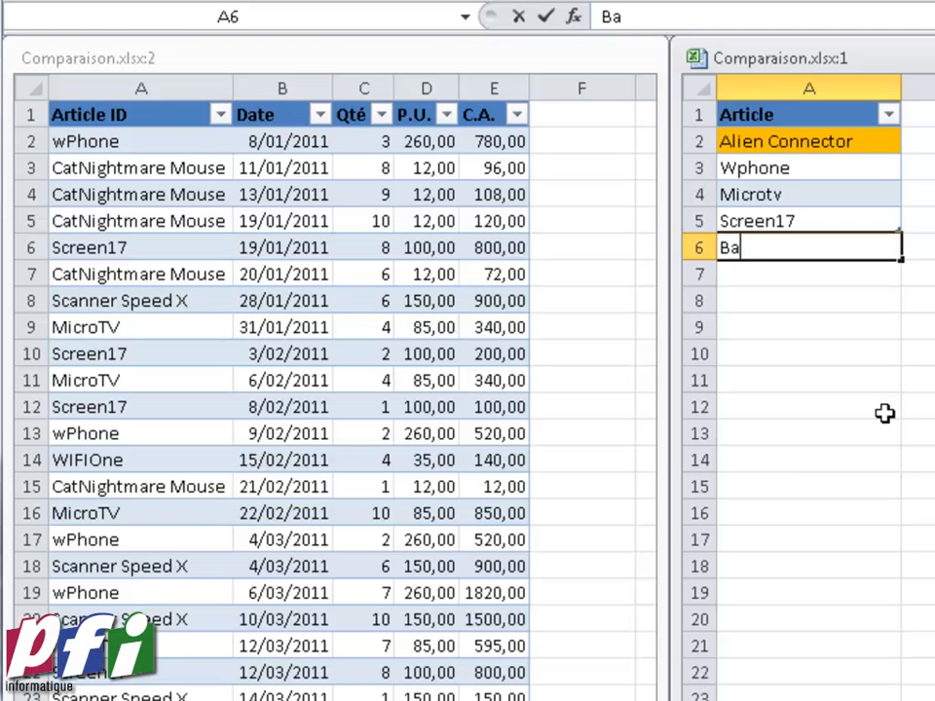
text(byAlert)
key(Return)
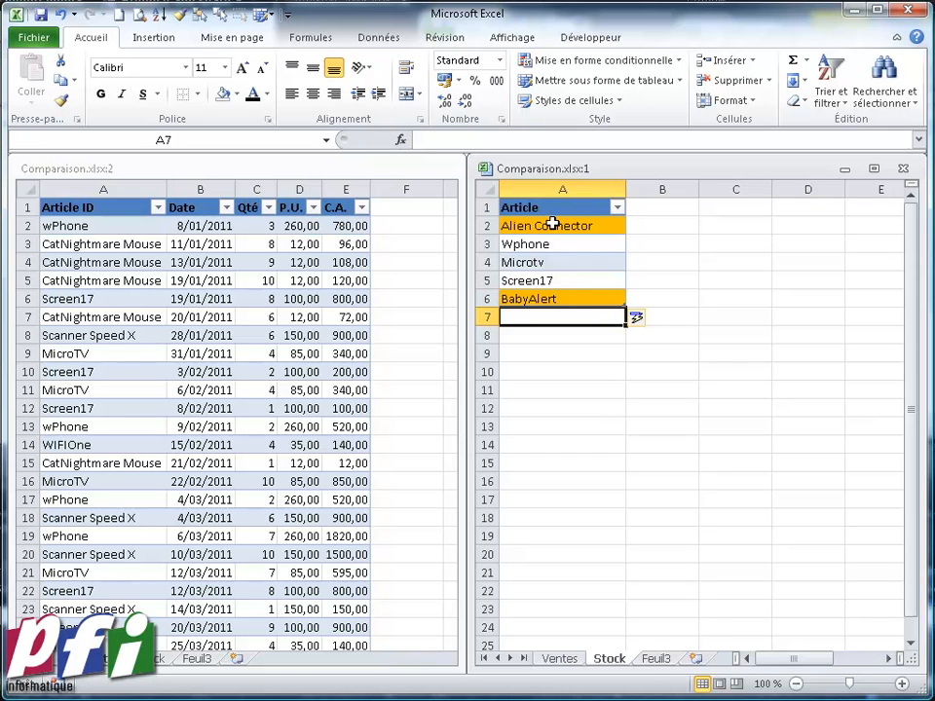
Delete the five test rows from the t_References table
drag(552, 224, 548, 298)
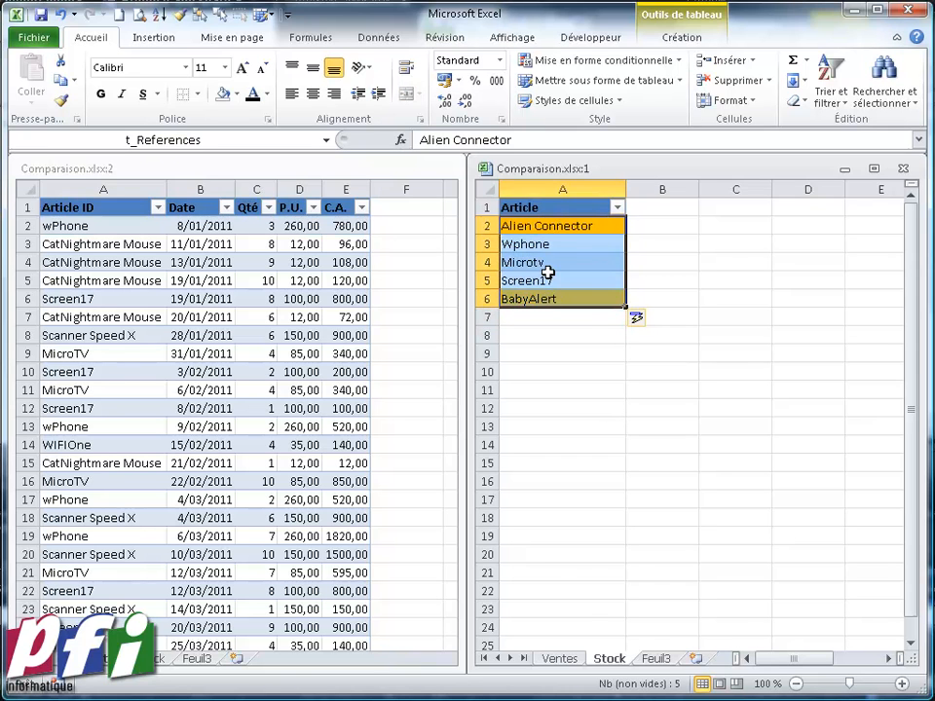
right_click(551, 280)
mouse_move(622, 434)
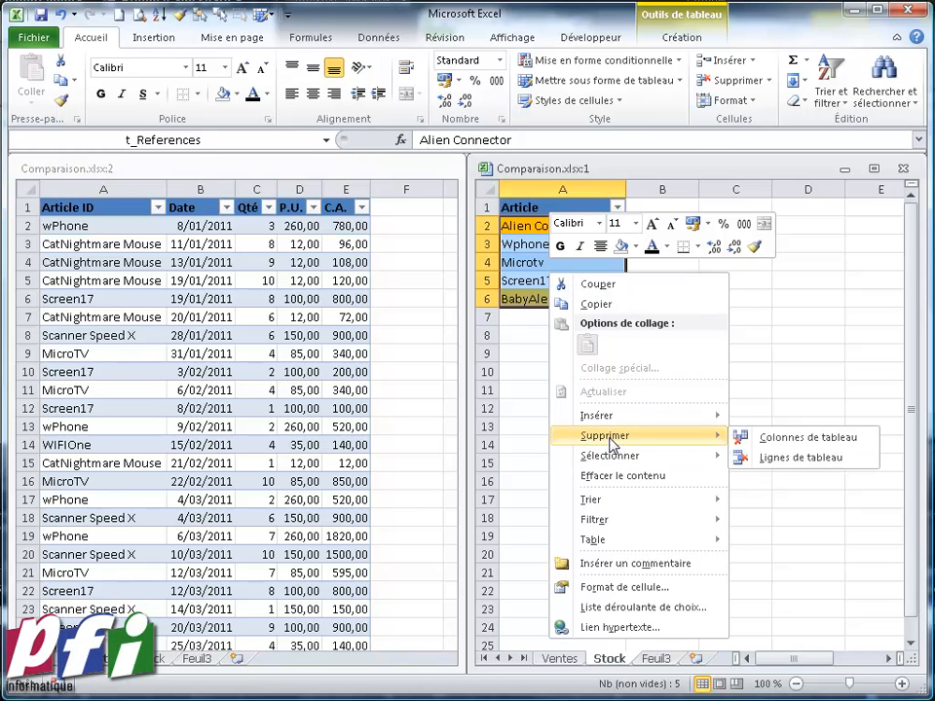
click(776, 457)
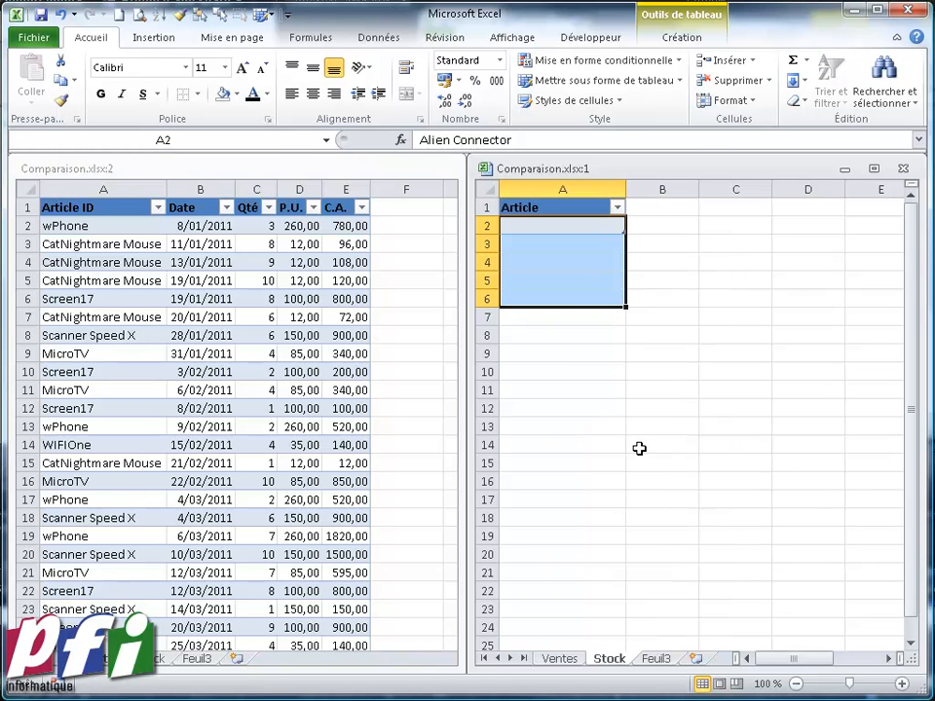
Open the conditional formatting rules manager for the t_References table to review the rule, then close it
click(585, 223)
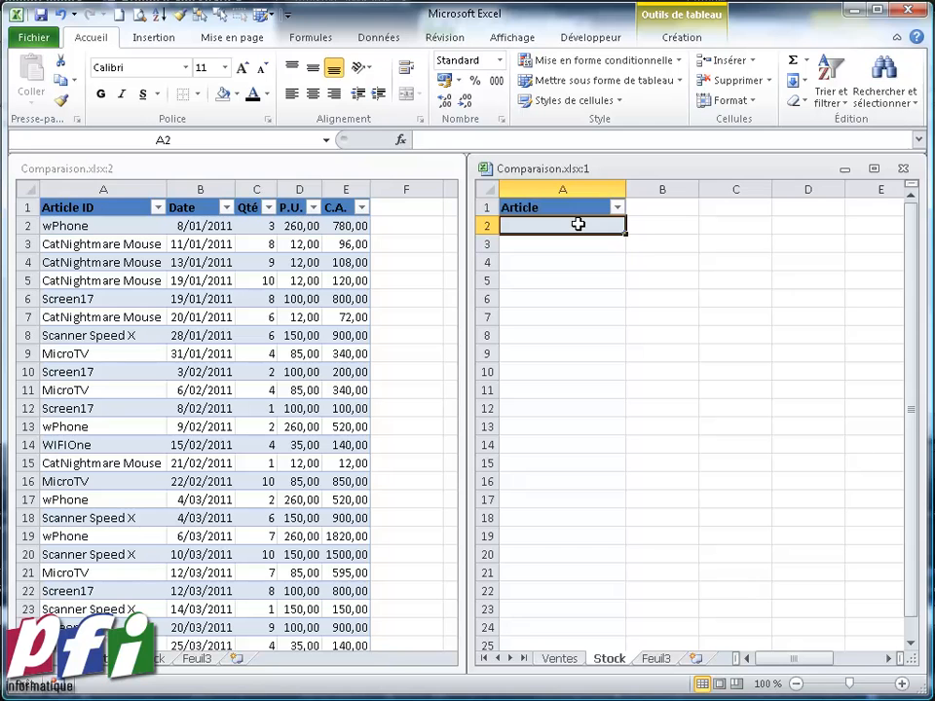
click(582, 61)
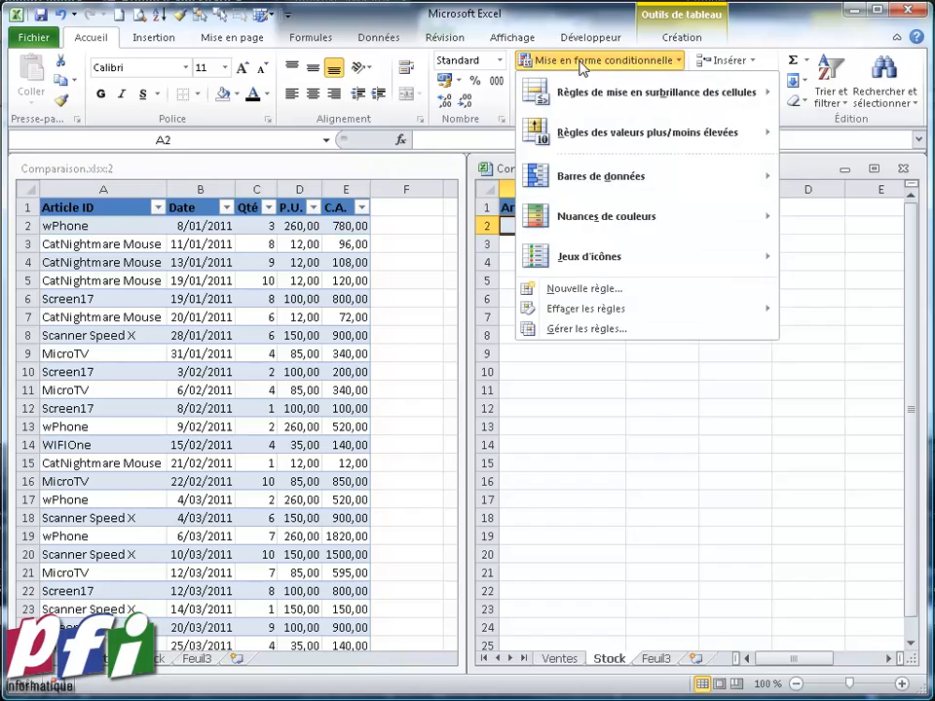
click(594, 327)
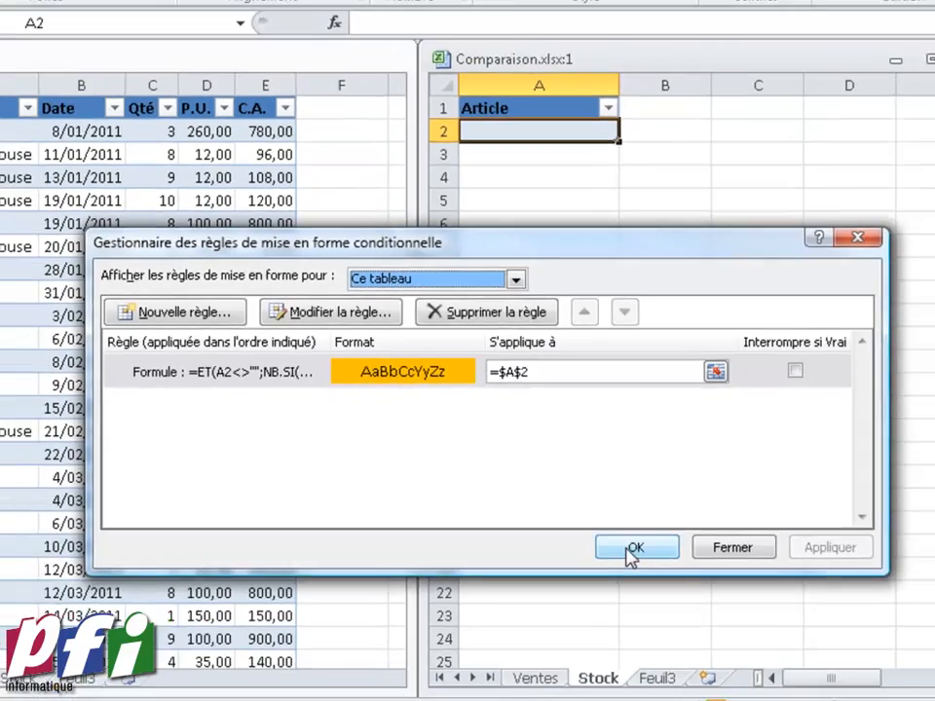
click(633, 548)
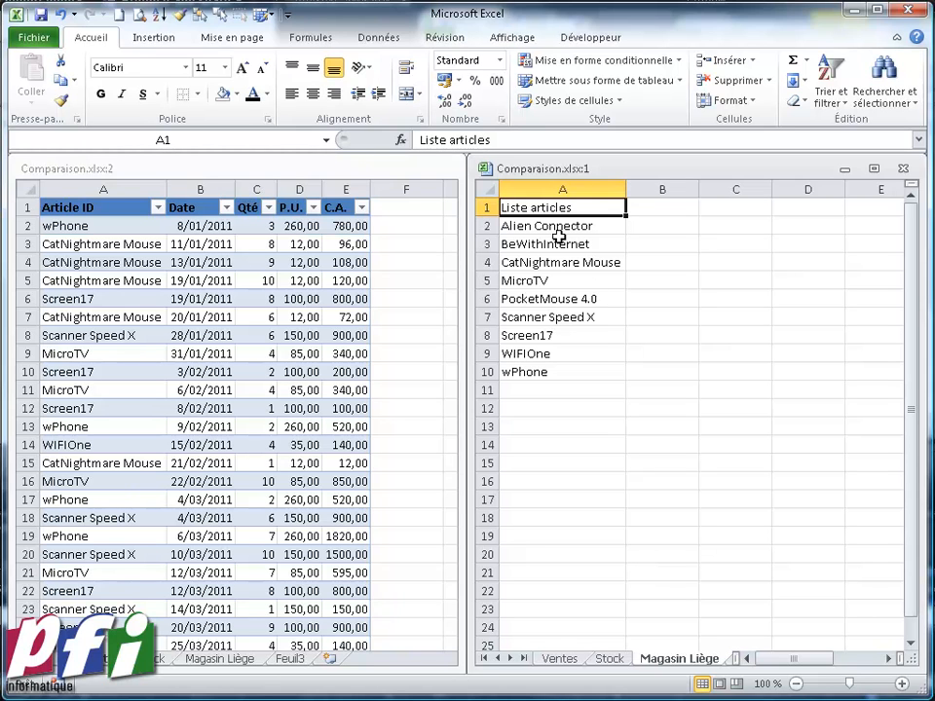
Copy the article list A2:A10 from the Magasin Liège sheet and paste it as values into the t_References table on Stock
drag(548, 226, 540, 373)
right_click(545, 335)
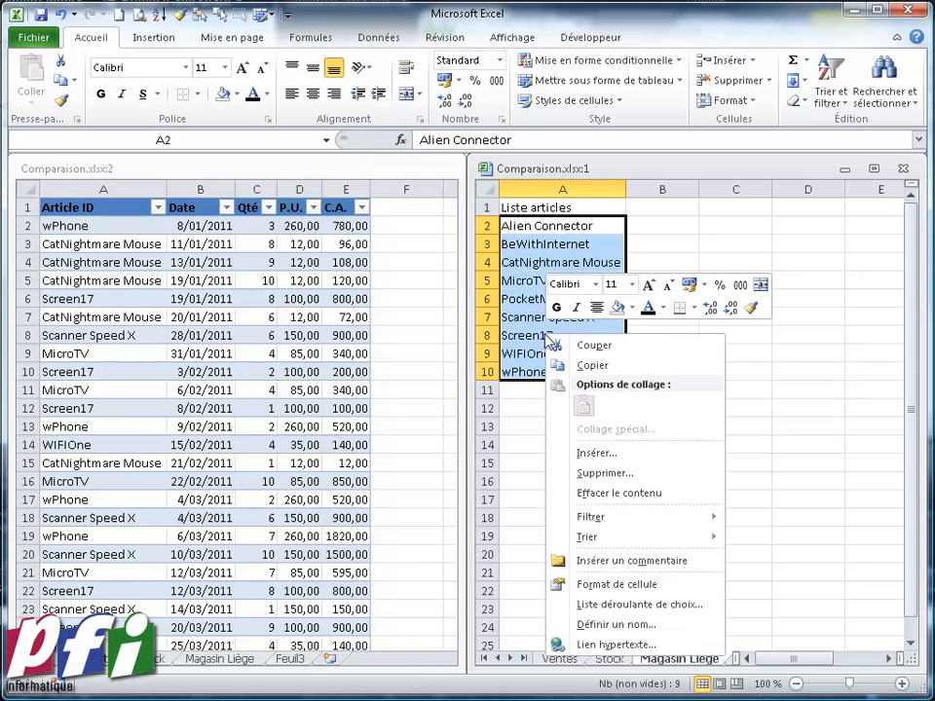
click(589, 368)
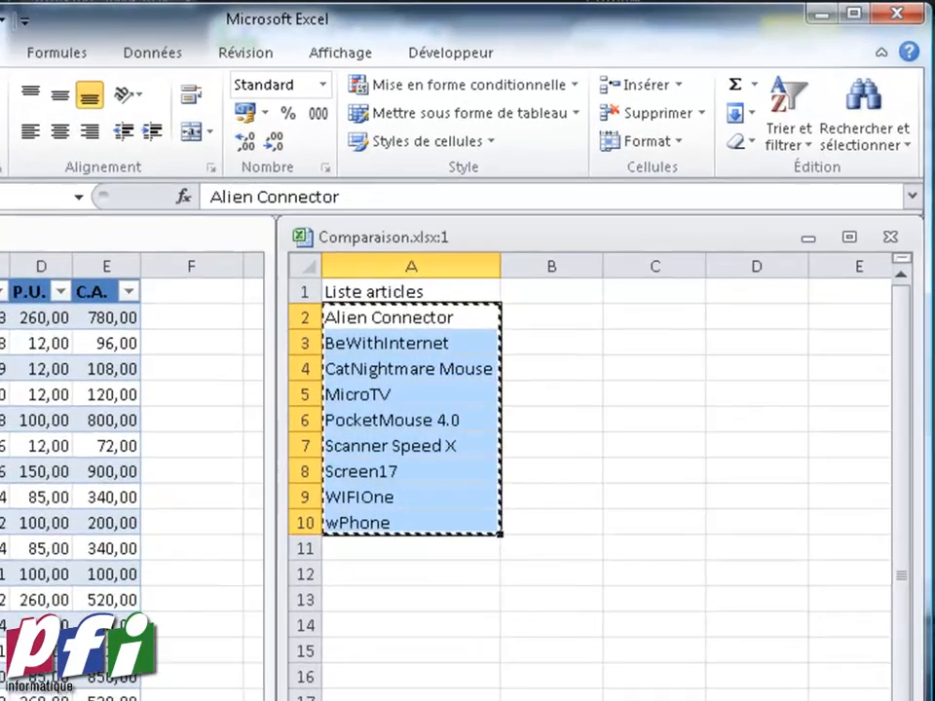
click(599, 680)
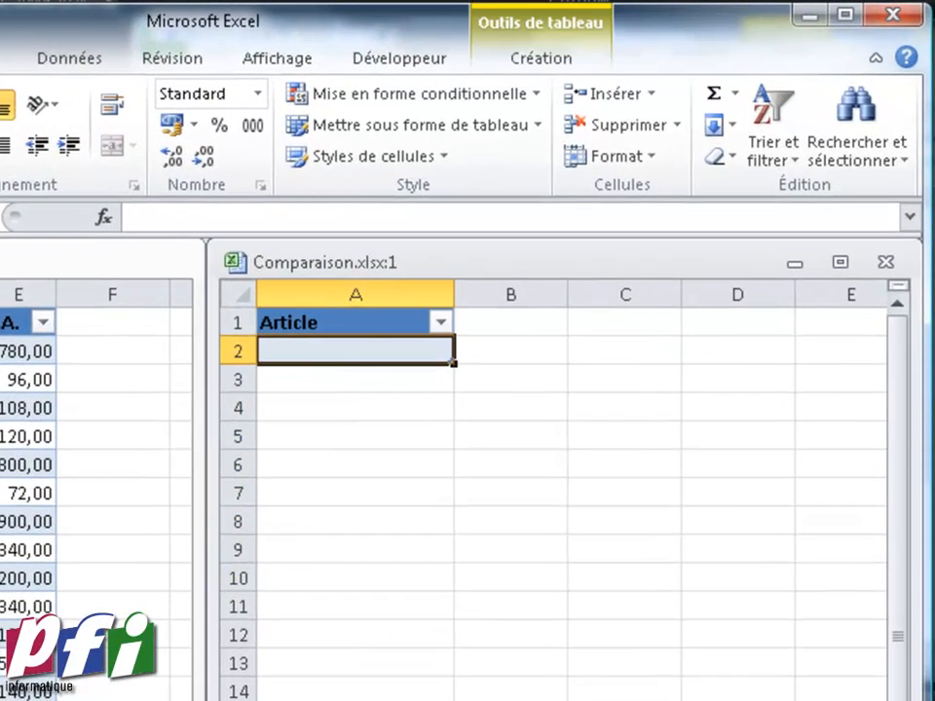
right_click(329, 356)
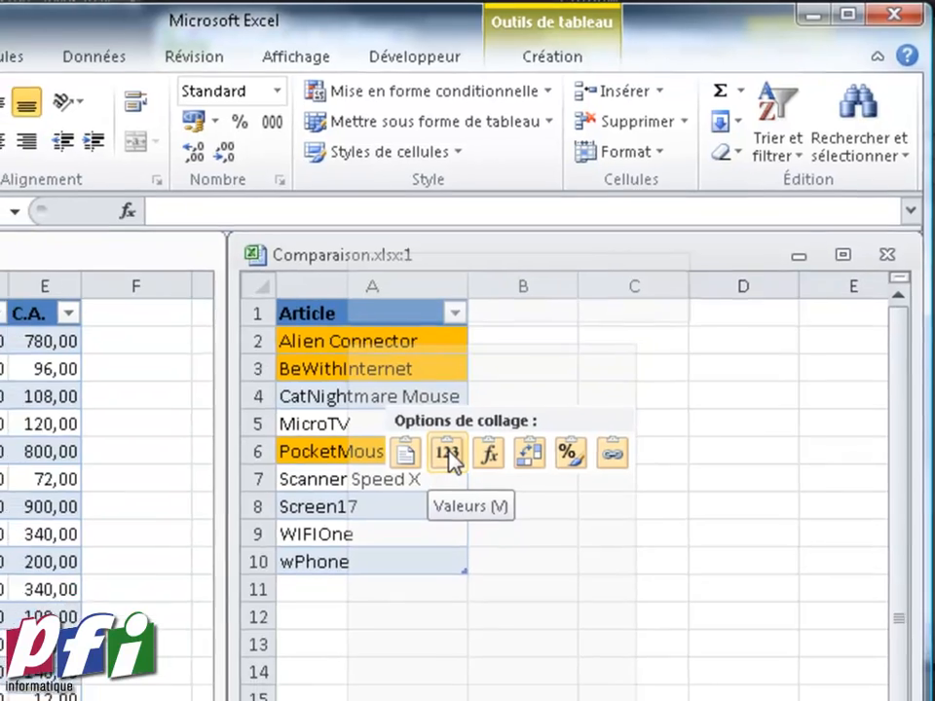
click(434, 469)
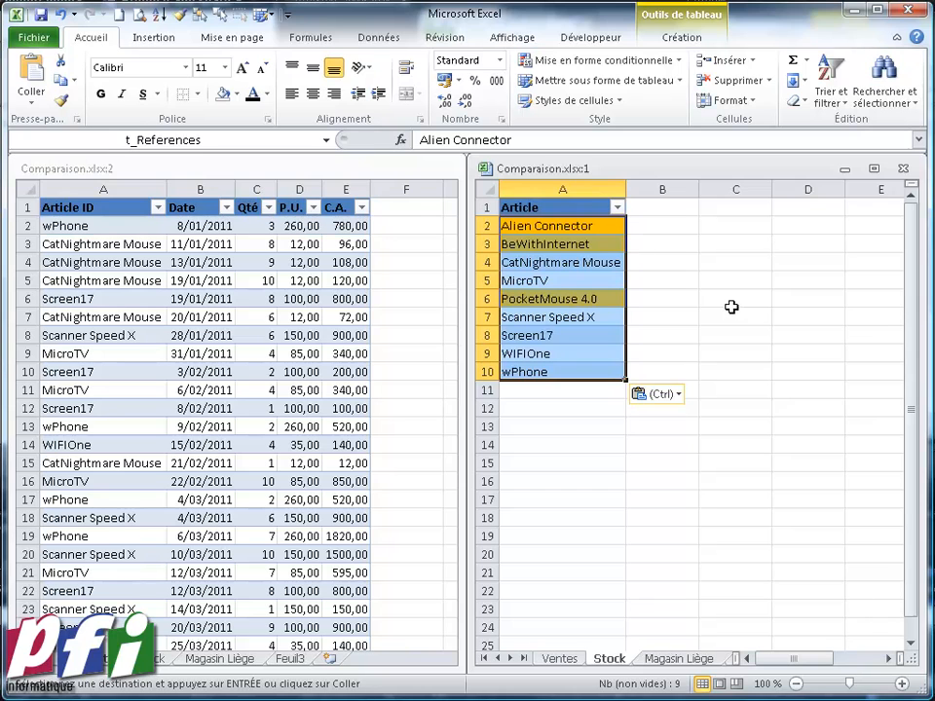